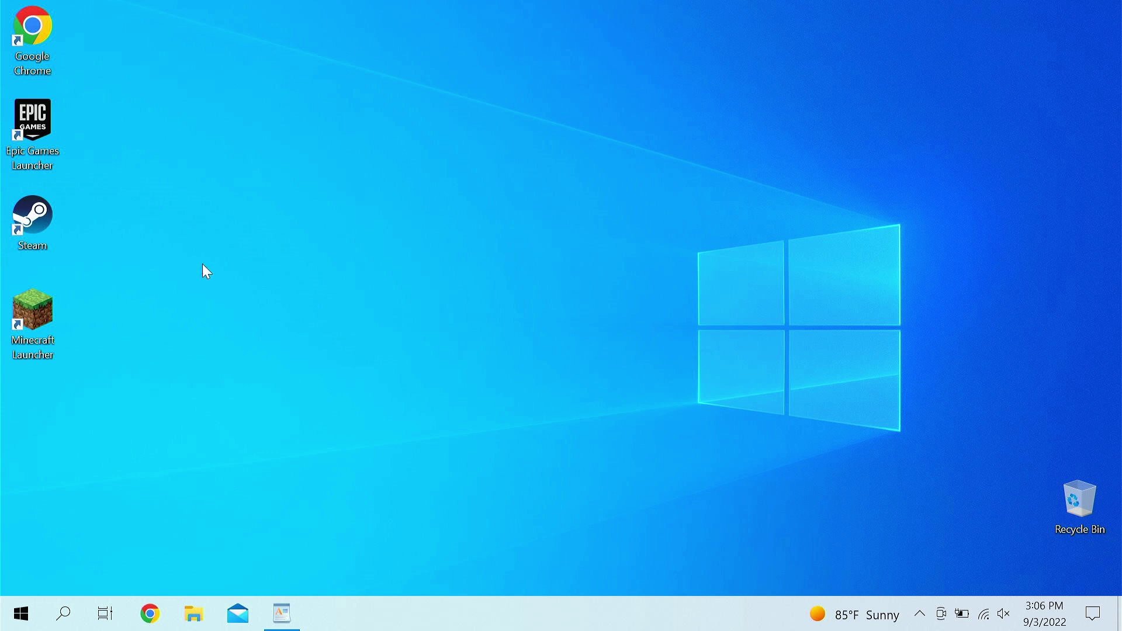
Step: Open the Minecraft Launcher and create a Java Edition installation named 1.15.5 that uses release 1.16.5
{"action": "double_click", "coordinate": [32, 319]}
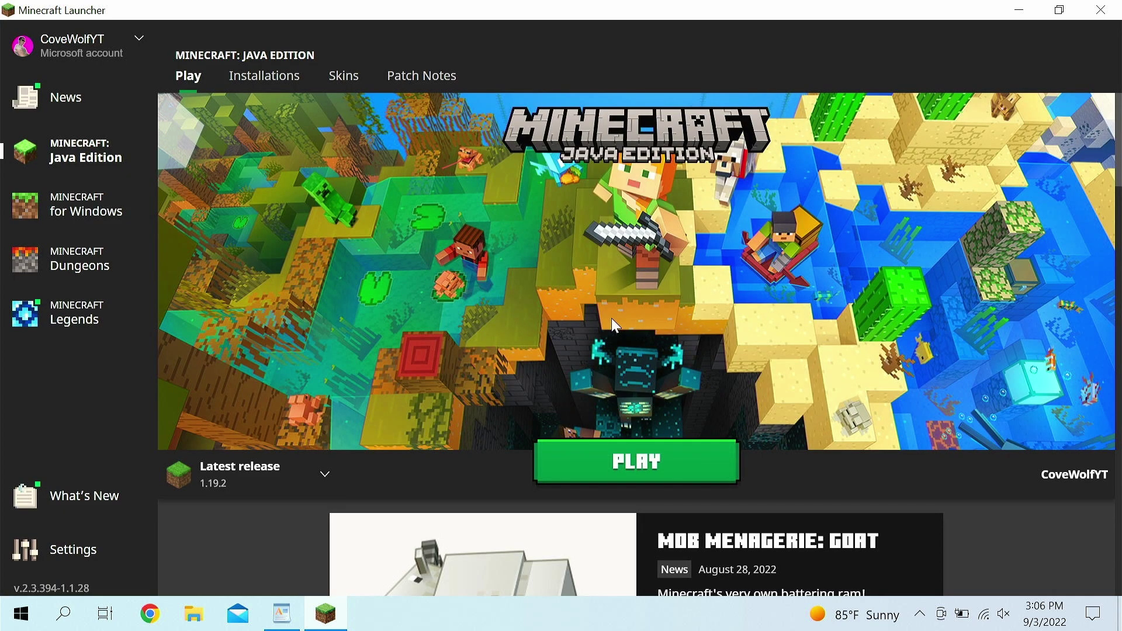
{"action": "left_click", "coordinate": [273, 82]}
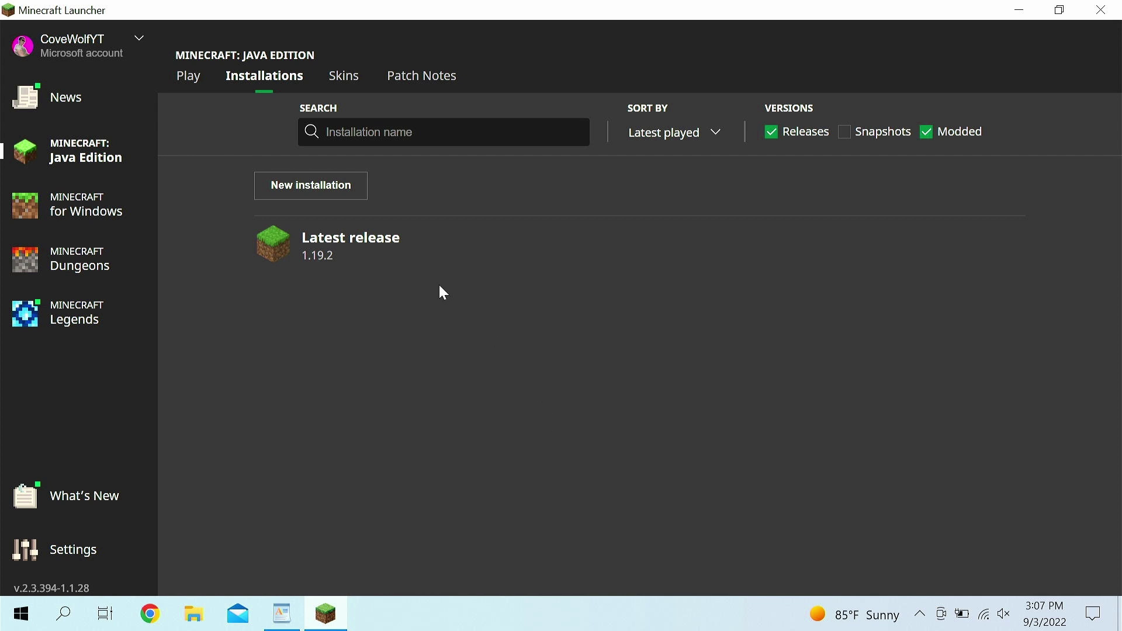
{"action": "left_click", "coordinate": [339, 188]}
{"action": "left_click", "coordinate": [575, 188]}
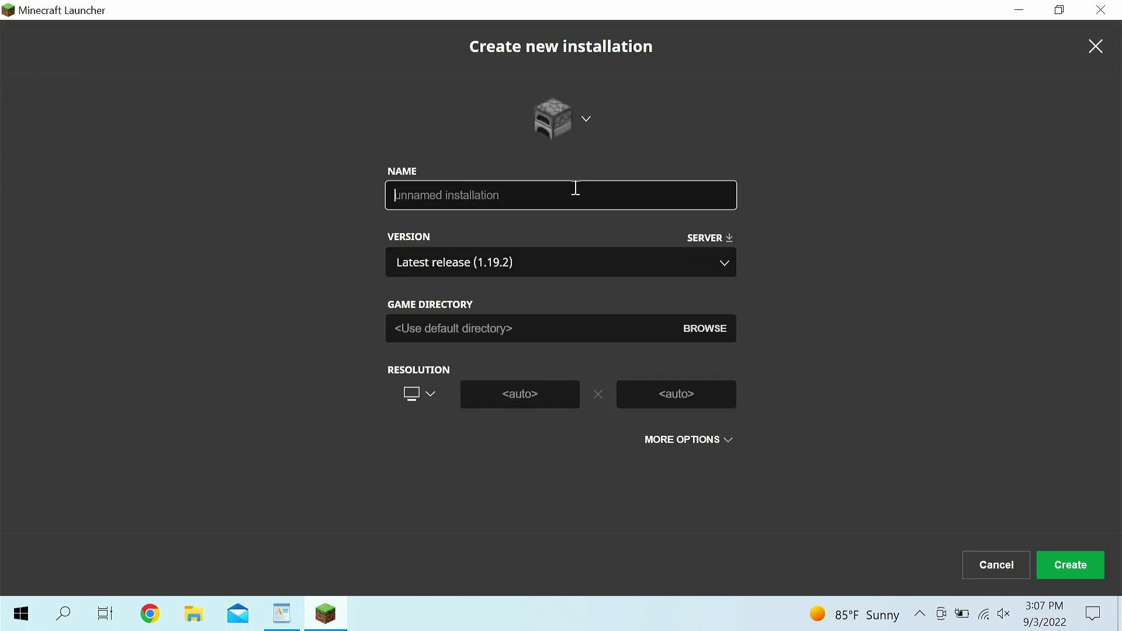
{"action": "type", "text": "1.15.5"}
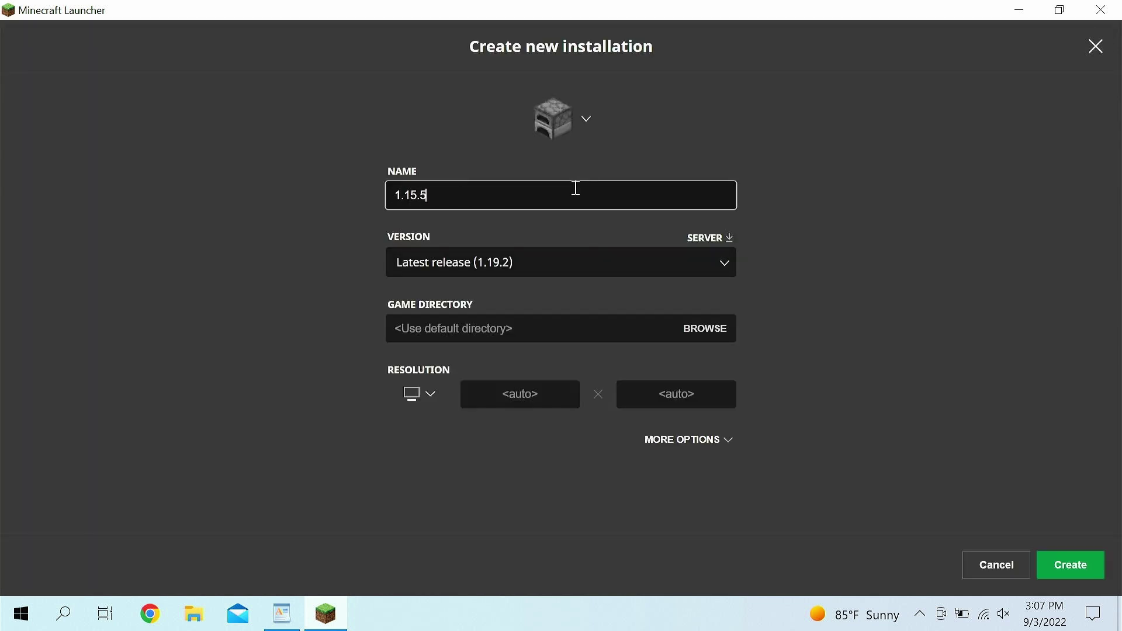
{"action": "left_click", "coordinate": [484, 262]}
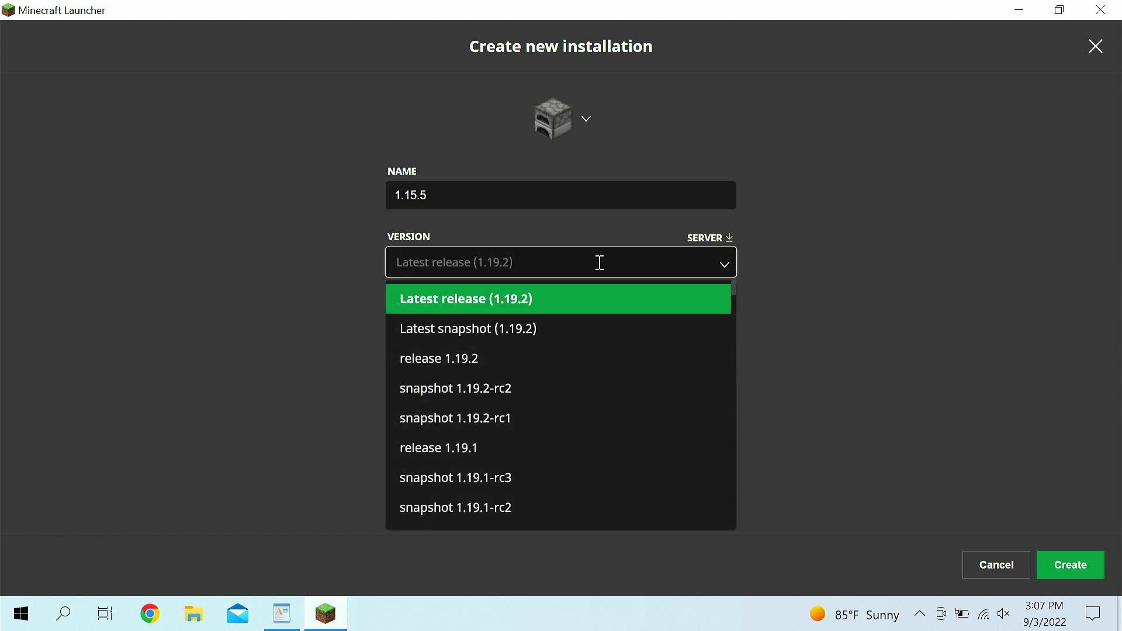
{"action": "type", "text": "1.16"}
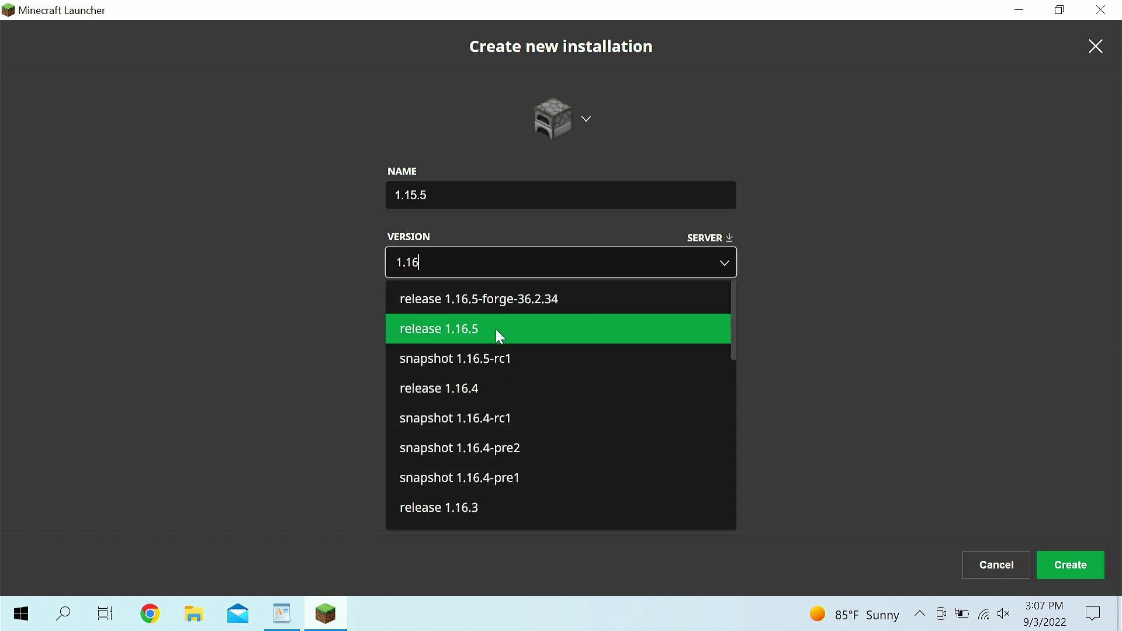
{"action": "left_click", "coordinate": [491, 325]}
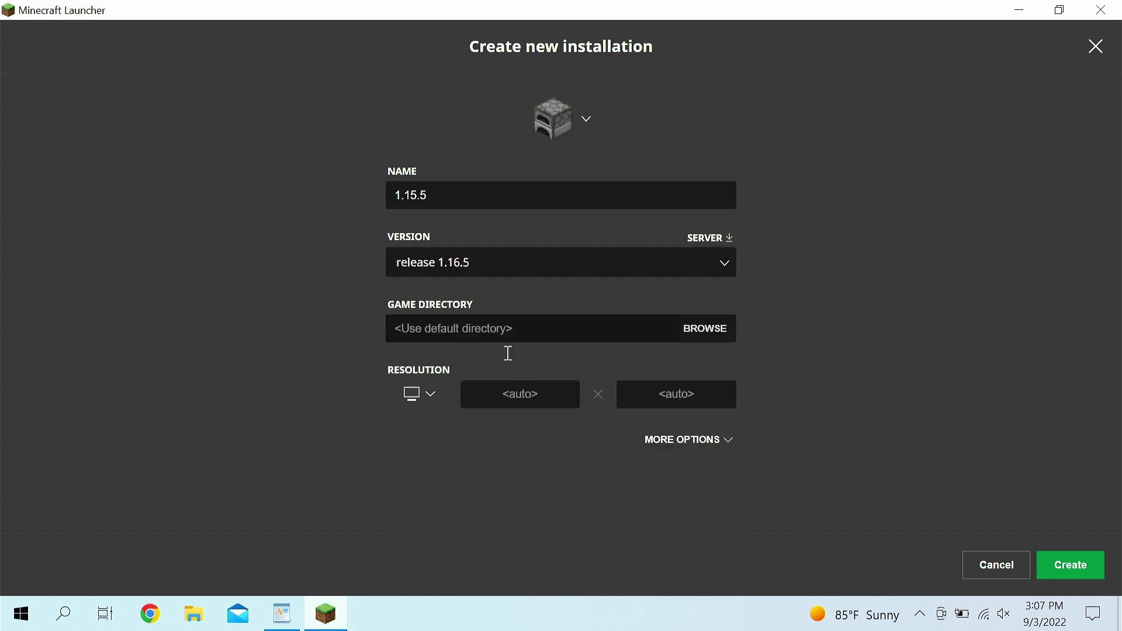
{"action": "left_click", "coordinate": [1098, 566]}
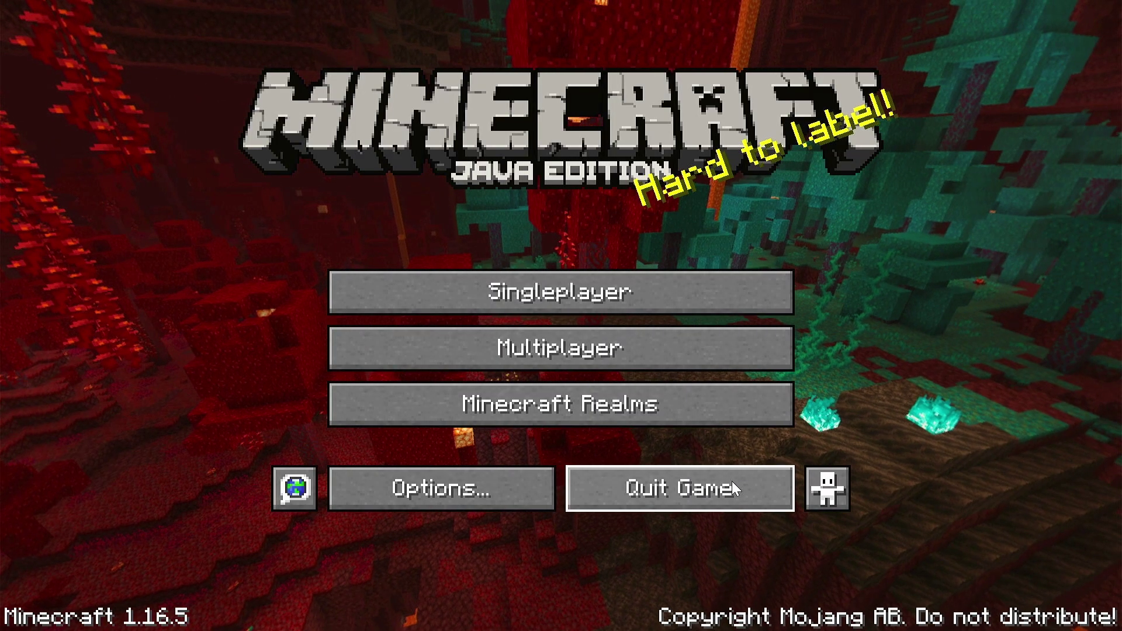
Step: Quit the Minecraft game and open the Java download page from the link in the WordPad document
{"action": "left_click", "coordinate": [732, 482]}
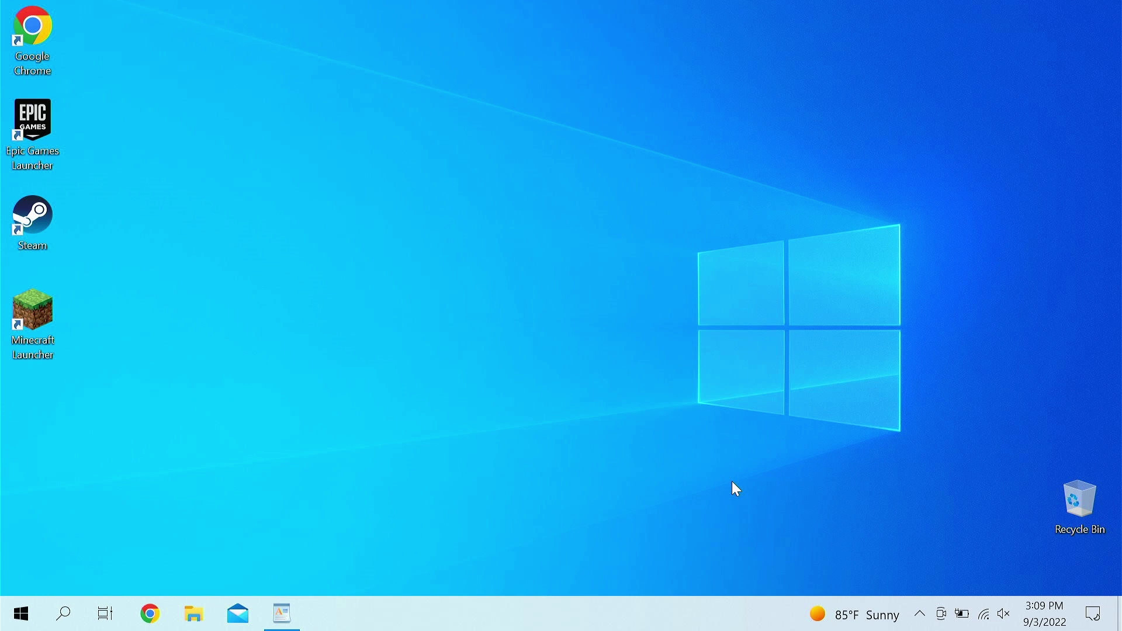
{"action": "left_click", "coordinate": [281, 613]}
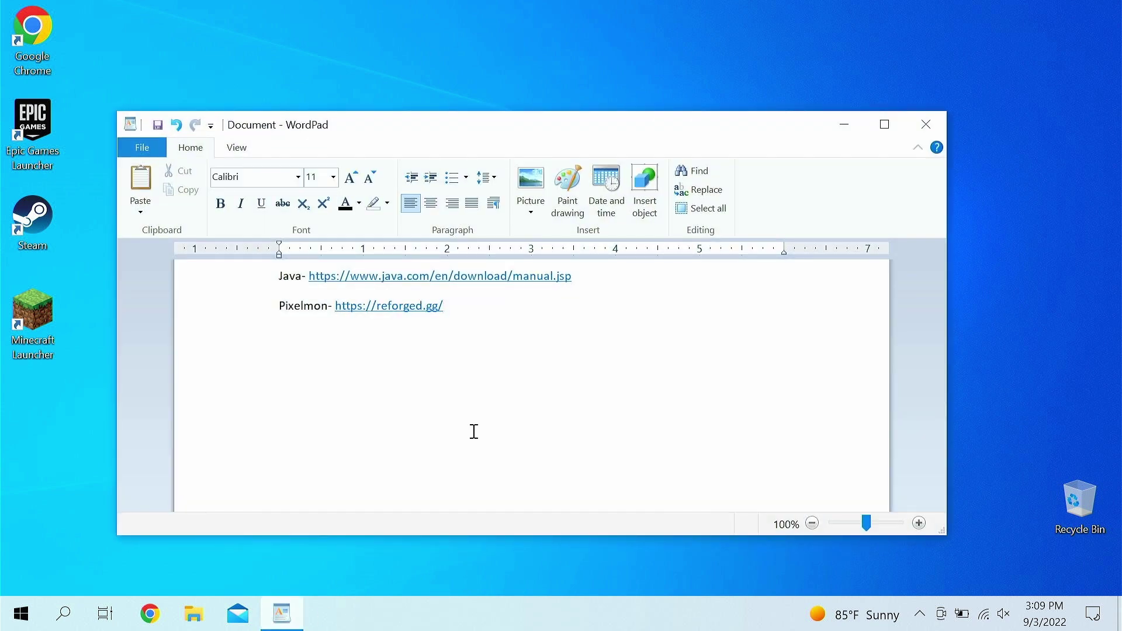
{"action": "left_click", "coordinate": [474, 276]}
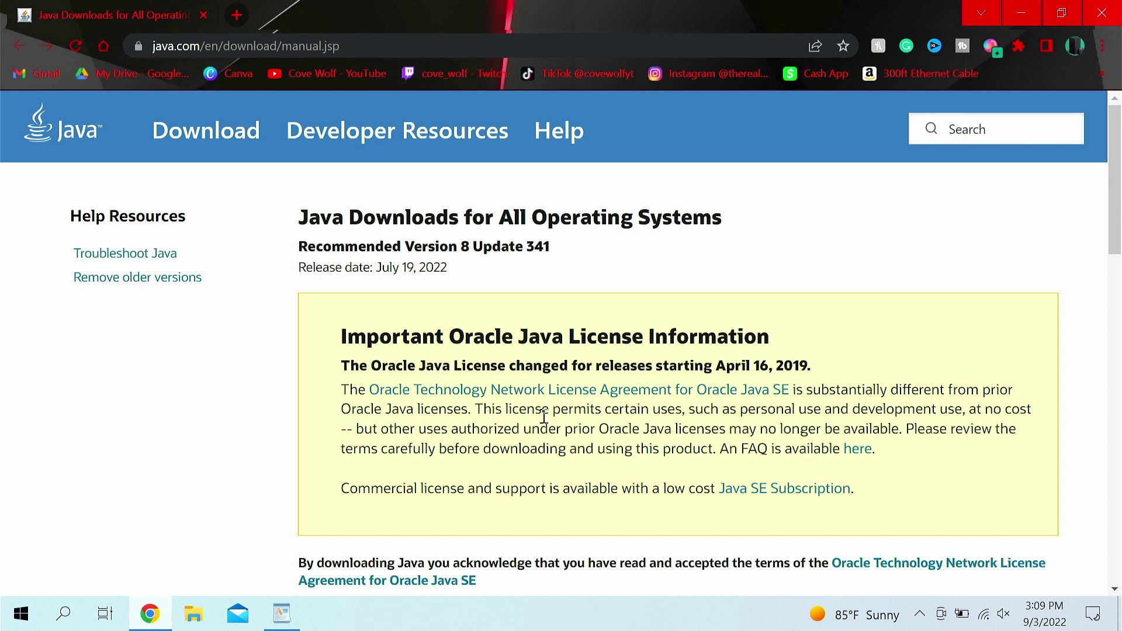
Step: Download the Windows Offline (64-bit) Java installer from the Java downloads page
{"action": "scroll", "coordinate": [594, 450], "scroll_direction": "down", "scroll_amount": 7}
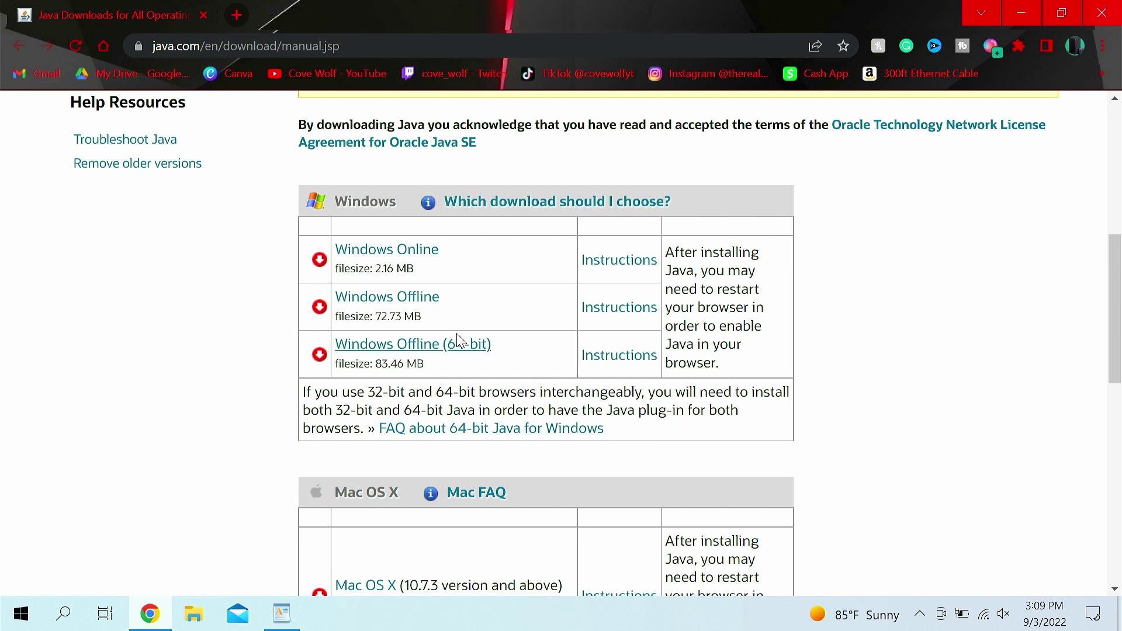
{"action": "left_click_drag", "start_coordinate": [537, 367], "coordinate": [438, 363]}
{"action": "left_click", "coordinate": [499, 383]}
{"action": "scroll", "coordinate": [556, 392], "scroll_direction": "down", "scroll_amount": 3}
{"action": "left_click_drag", "start_coordinate": [429, 412], "coordinate": [318, 409]}
{"action": "left_click", "coordinate": [429, 443]}
{"action": "scroll", "coordinate": [514, 364], "scroll_direction": "up", "scroll_amount": 1}
{"action": "scroll", "coordinate": [523, 319], "scroll_direction": "up", "scroll_amount": 3}
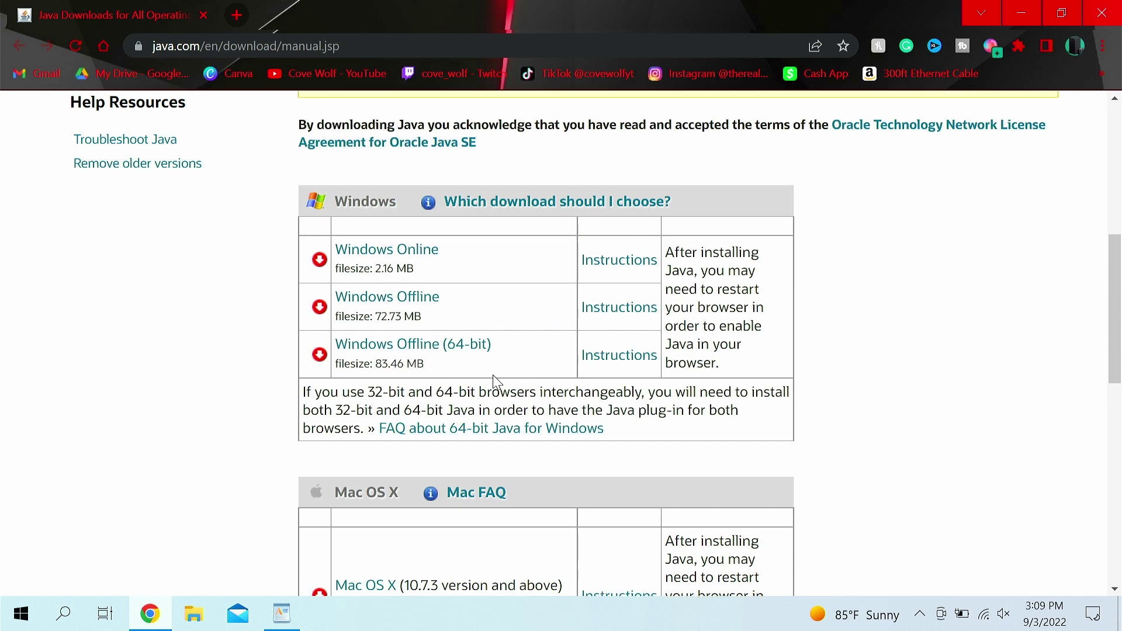
{"action": "left_click", "coordinate": [430, 350]}
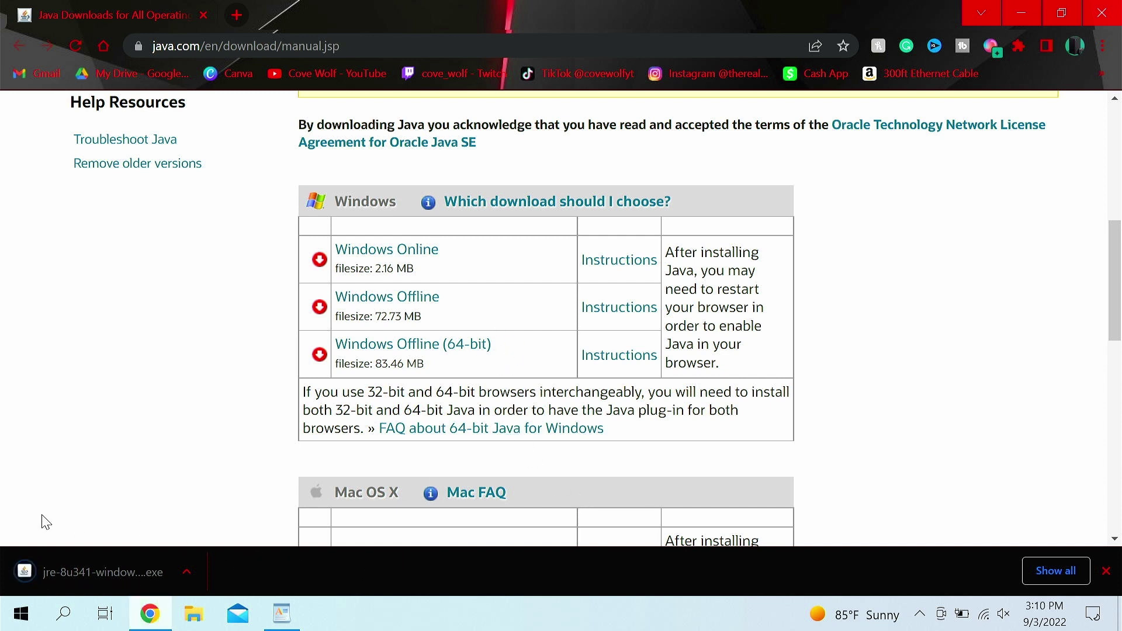
Step: Run the downloaded Java installer, allow it to make changes to the device, and install Java
{"action": "left_click", "coordinate": [54, 564]}
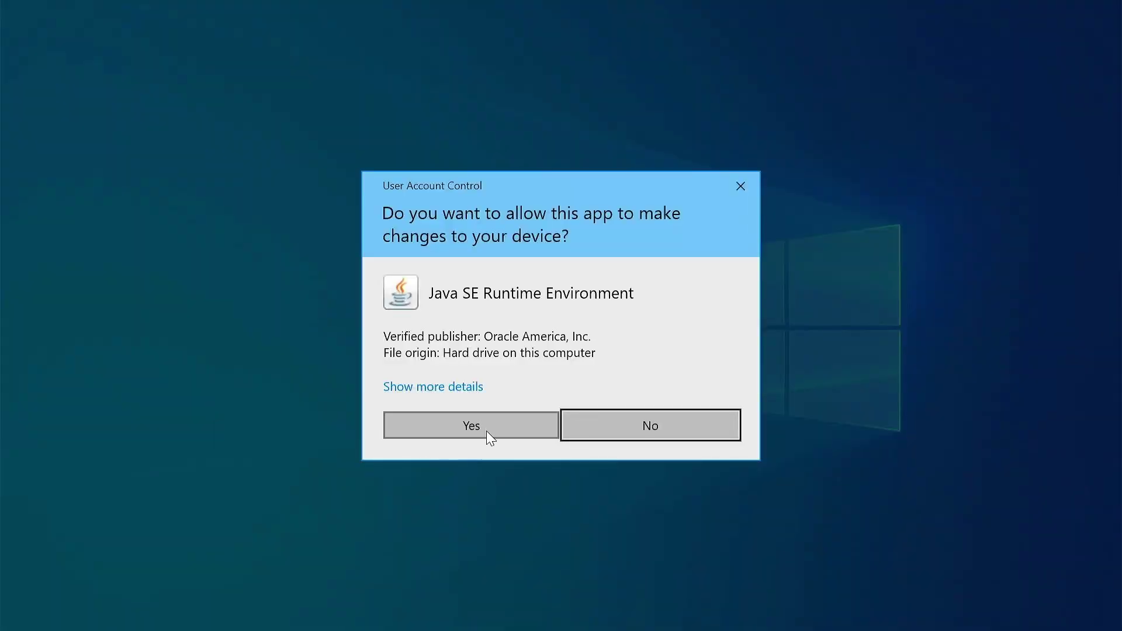
{"action": "left_click", "coordinate": [487, 428]}
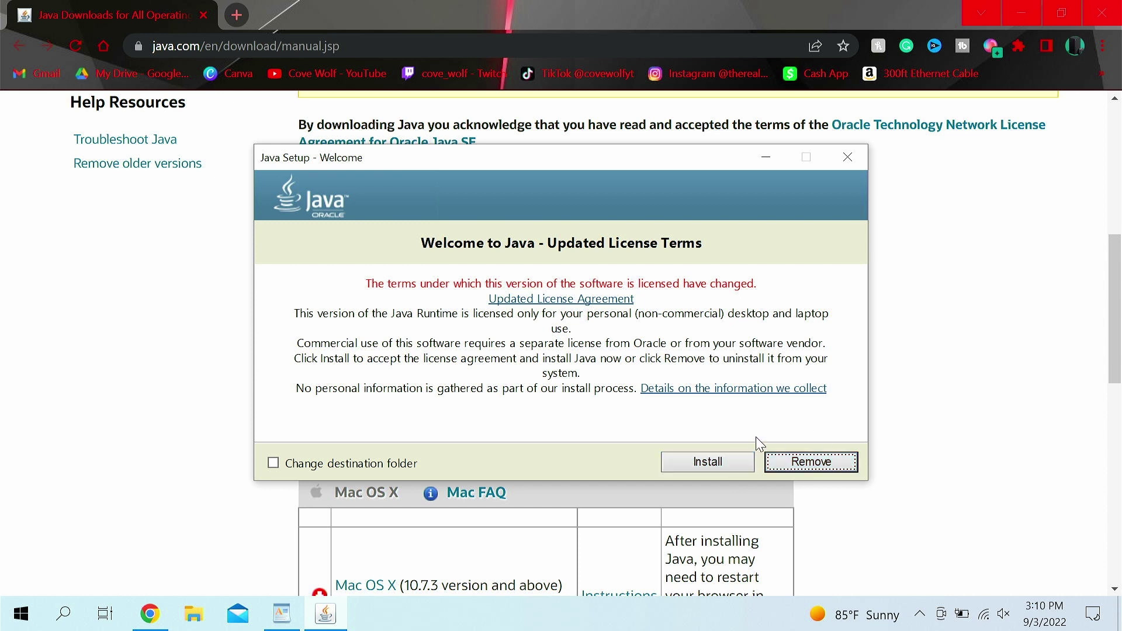
{"action": "left_click", "coordinate": [737, 462]}
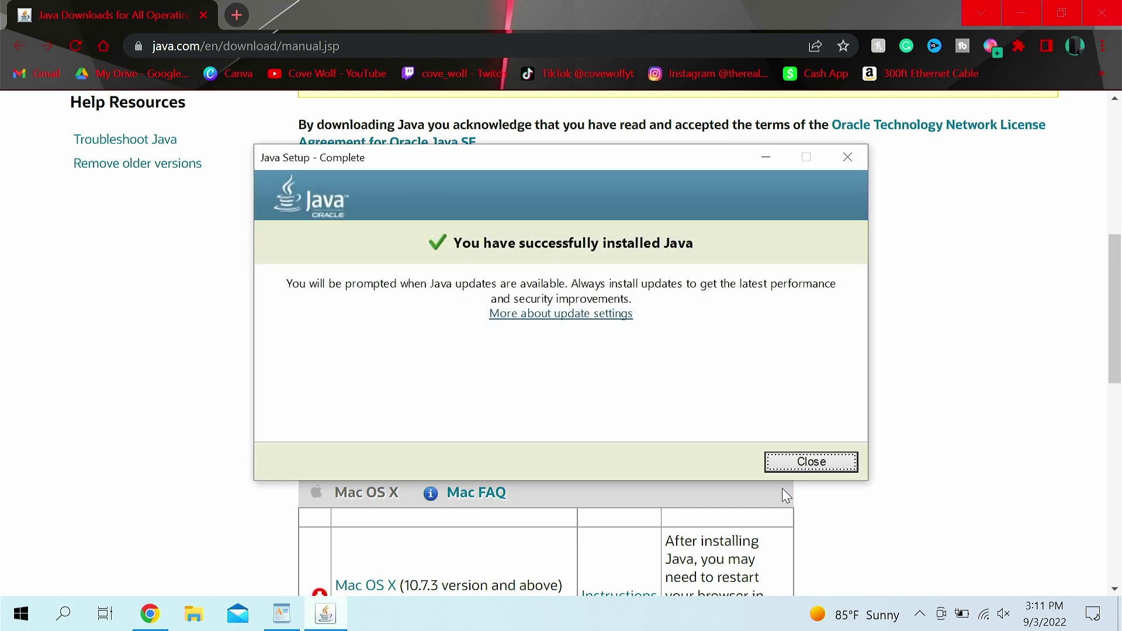
{"action": "left_click", "coordinate": [807, 463]}
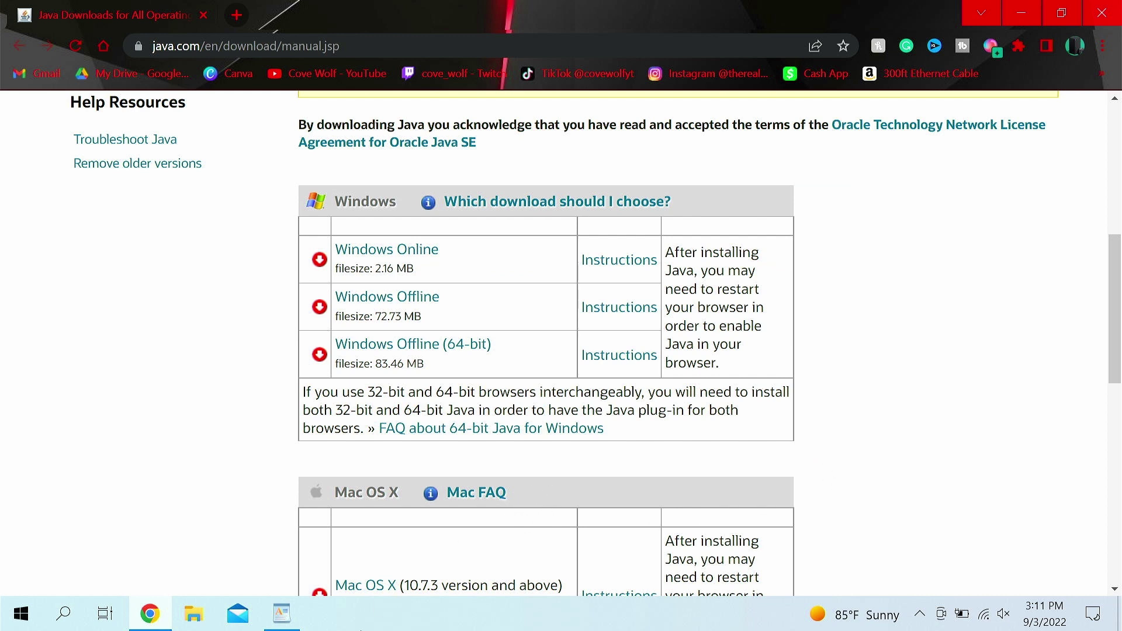
Step: Open the Pixelmon site from the WordPad link and download the mod for 1.16.5, skipping and closing the ad page
{"action": "left_click", "coordinate": [281, 613]}
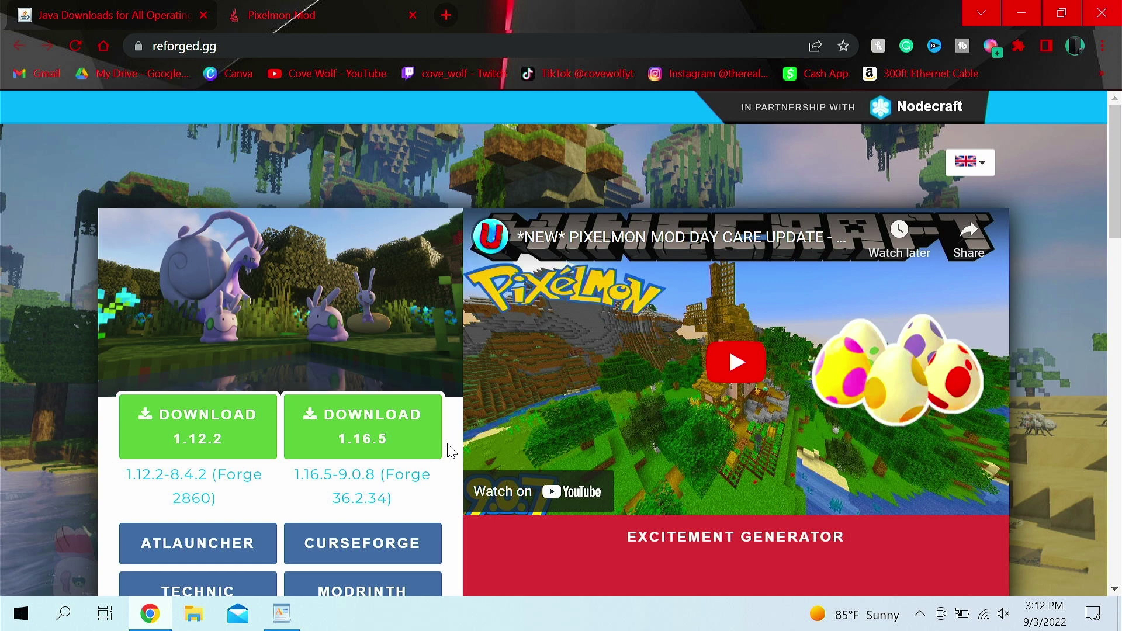
{"action": "left_click", "coordinate": [397, 443]}
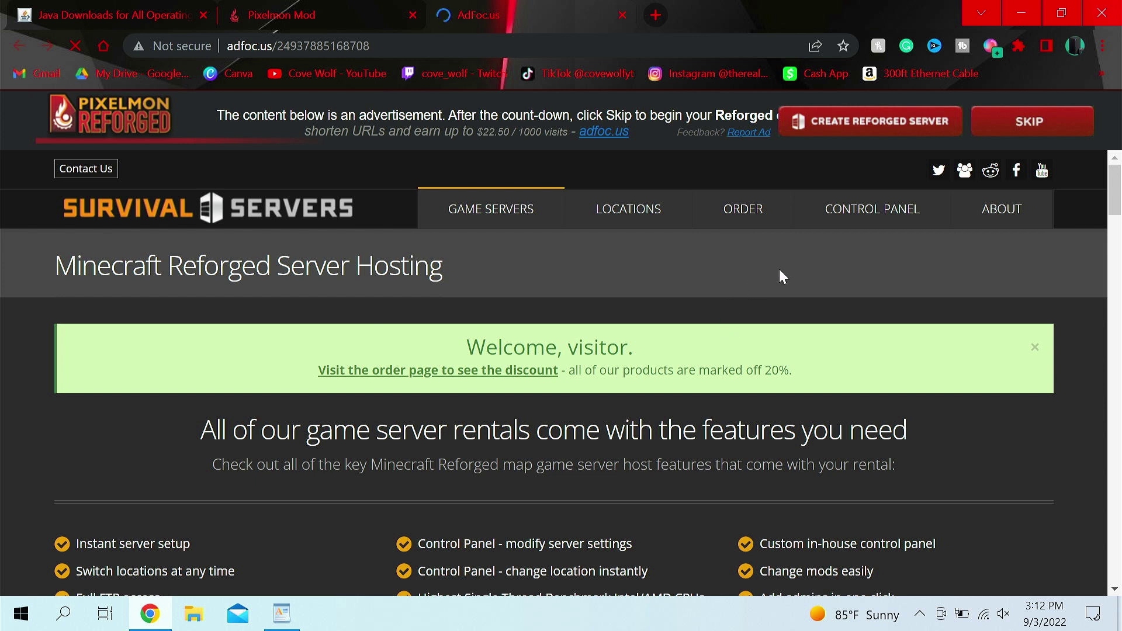
{"action": "left_click", "coordinate": [1045, 135]}
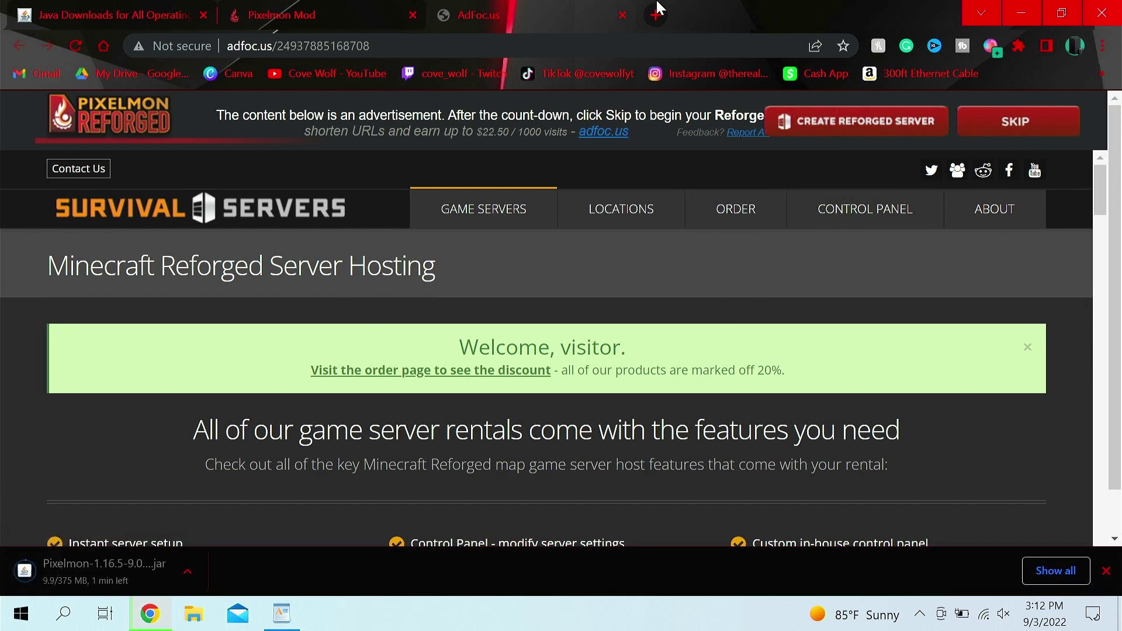
{"action": "left_click", "coordinate": [622, 15]}
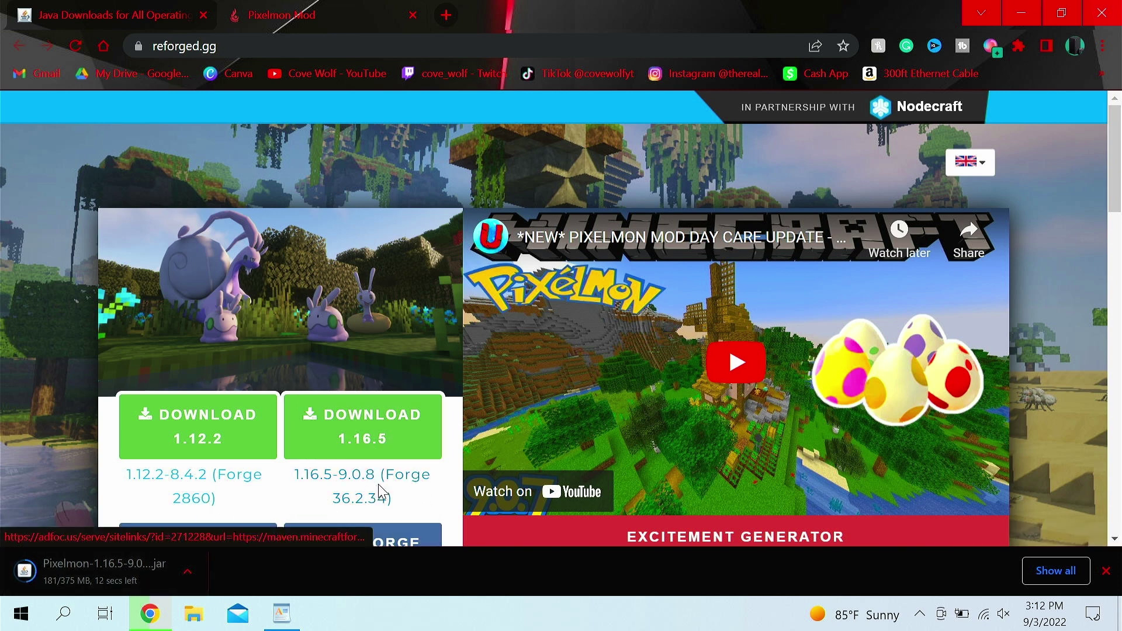
Step: Download the matching Forge 36.2.34 installer from the Pixelmon site, skipping and closing the ad page
{"action": "left_click_drag", "start_coordinate": [394, 500], "coordinate": [298, 483]}
{"action": "left_click", "coordinate": [305, 503]}
{"action": "left_click", "coordinate": [345, 497]}
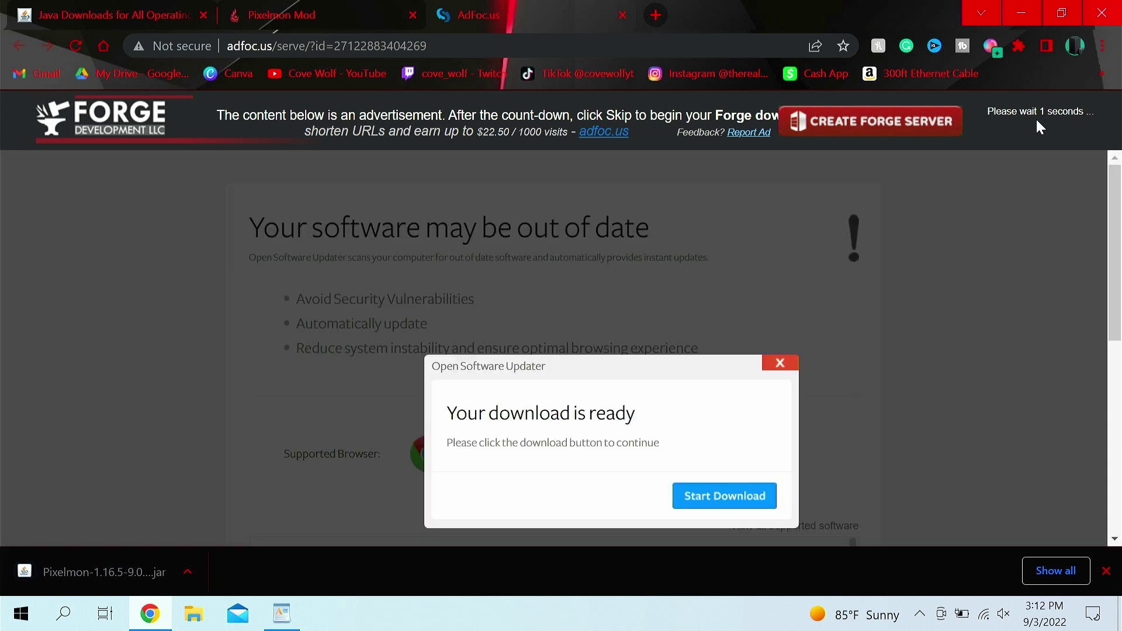
{"action": "left_click", "coordinate": [1033, 121]}
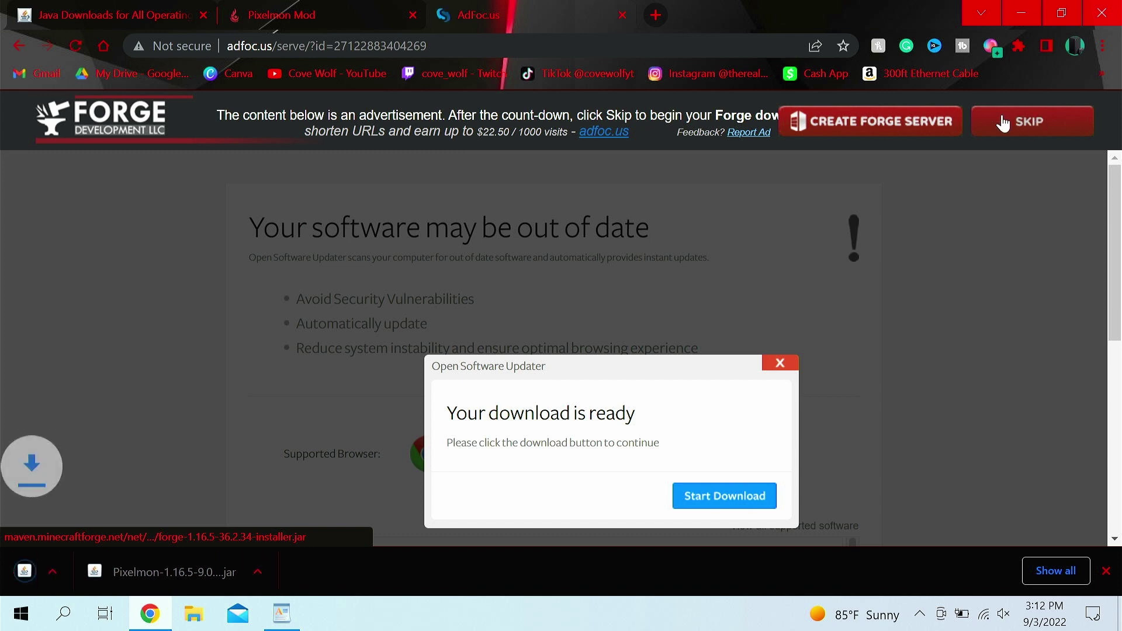
{"action": "left_click", "coordinate": [624, 15]}
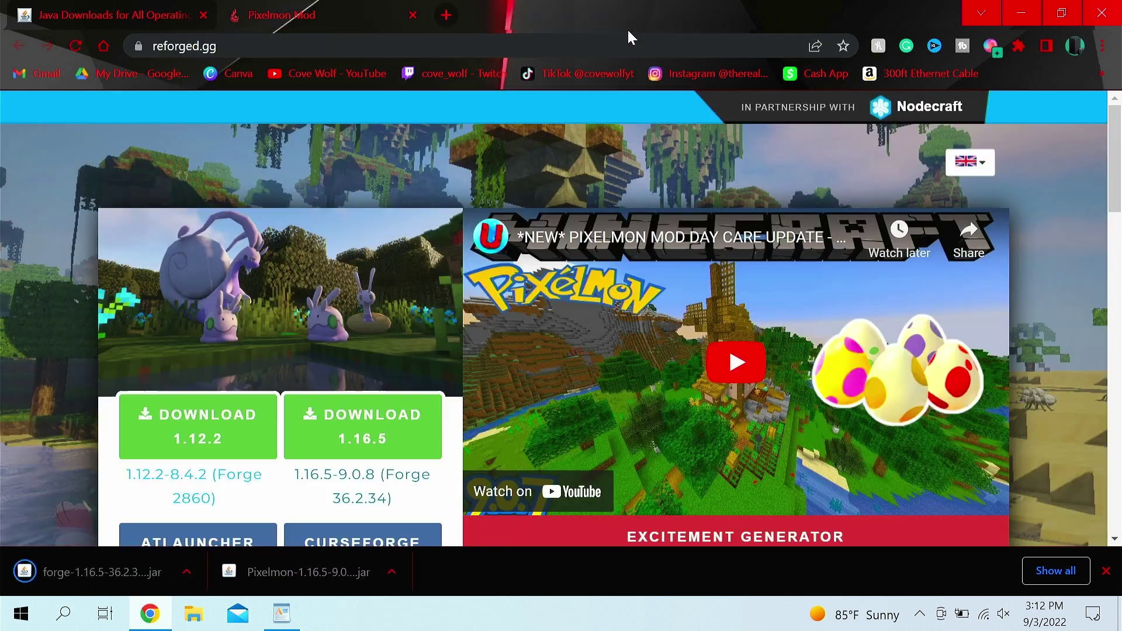
Step: Minimize the browser and WordPad, switch to File Explorer's Downloads folder, and move jre-8u341-windows-x64 to the Recycle Bin
{"action": "left_click", "coordinate": [1024, 11]}
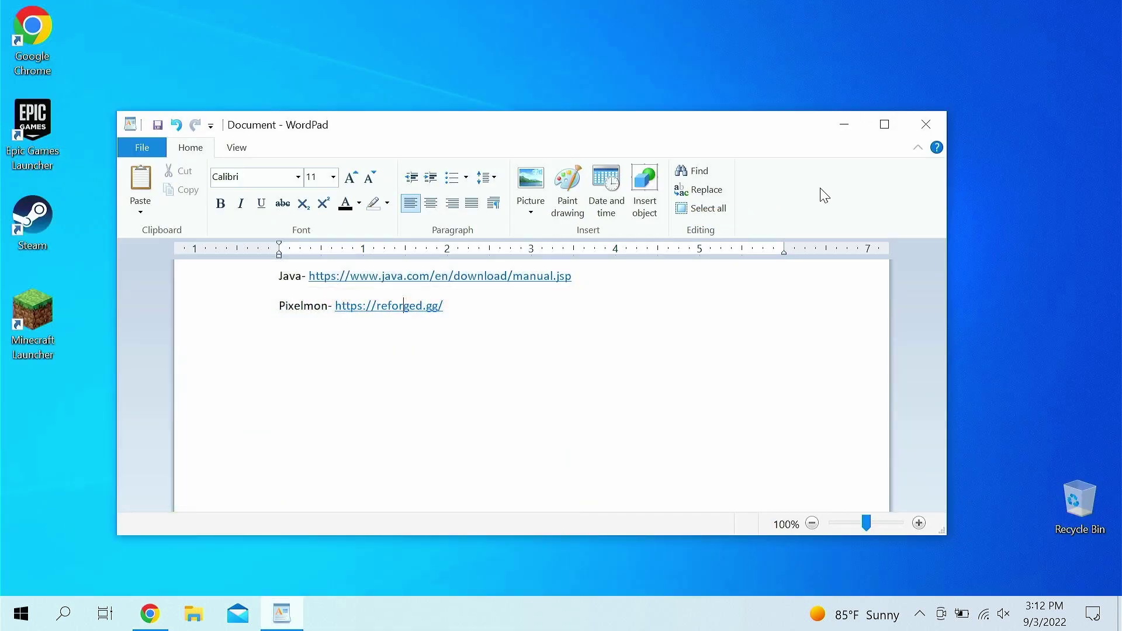
{"action": "left_click", "coordinate": [844, 125]}
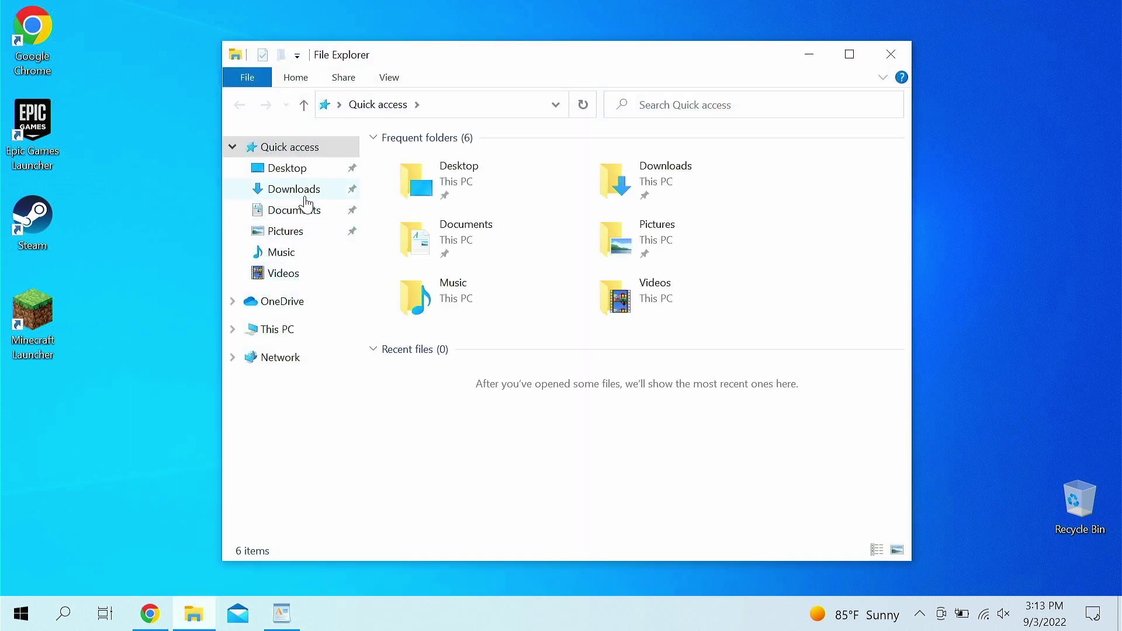
{"action": "left_click", "coordinate": [293, 190]}
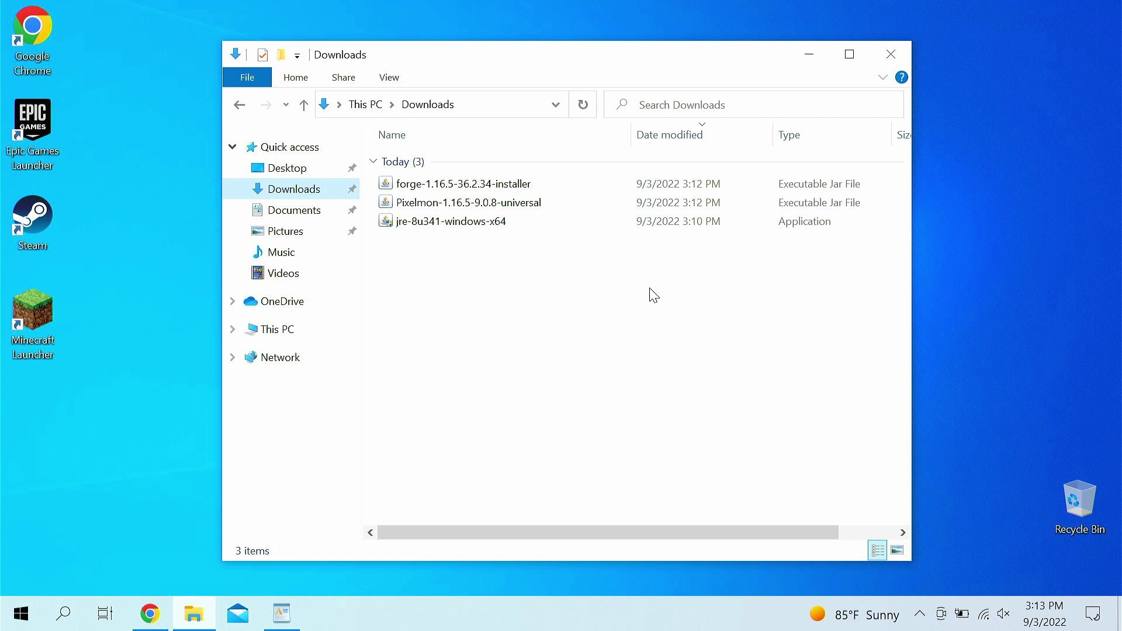
{"action": "left_click_drag", "start_coordinate": [594, 322], "coordinate": [1065, 506]}
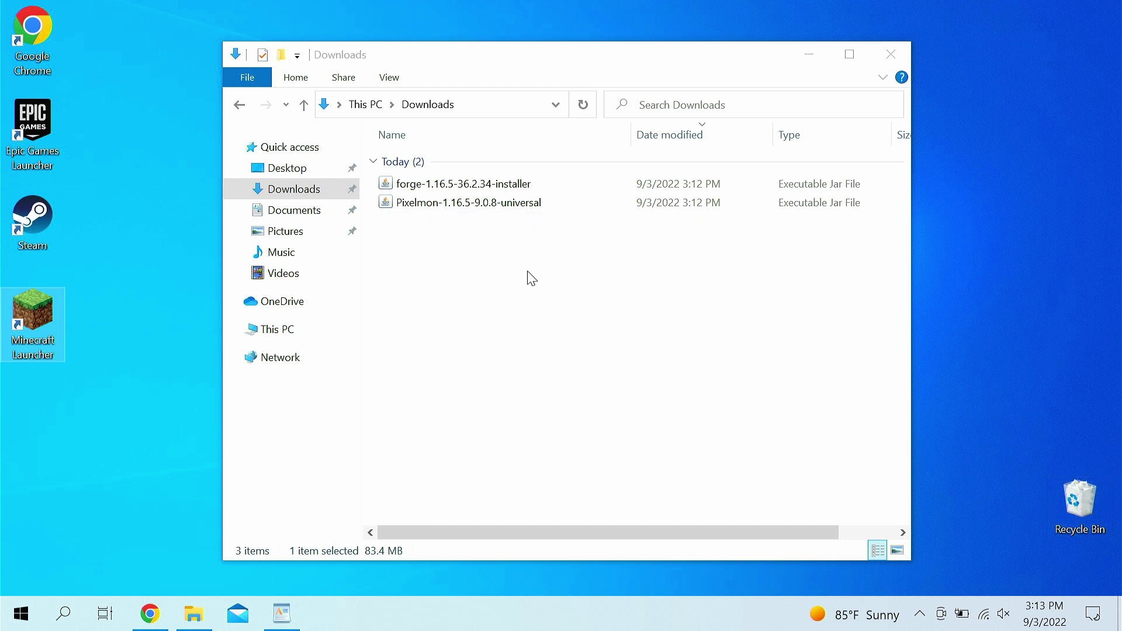
{"action": "left_click", "coordinate": [476, 267]}
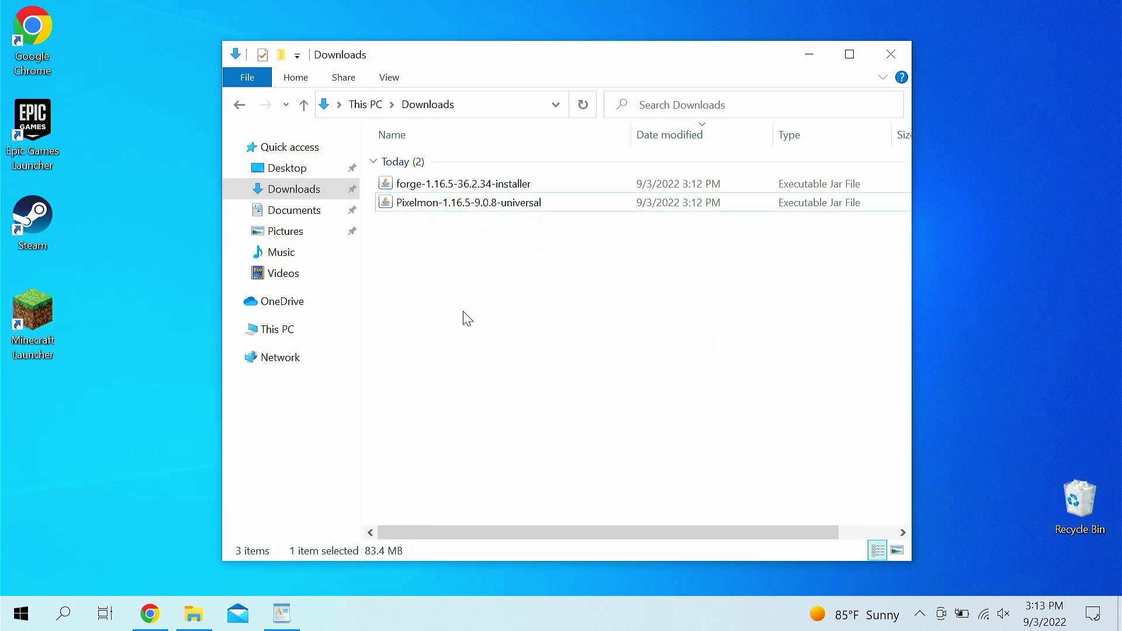
Step: Run forge-1.16.5-36.2.34-installer and install the Forge client into the .minecraft folder
{"action": "left_click", "coordinate": [455, 184]}
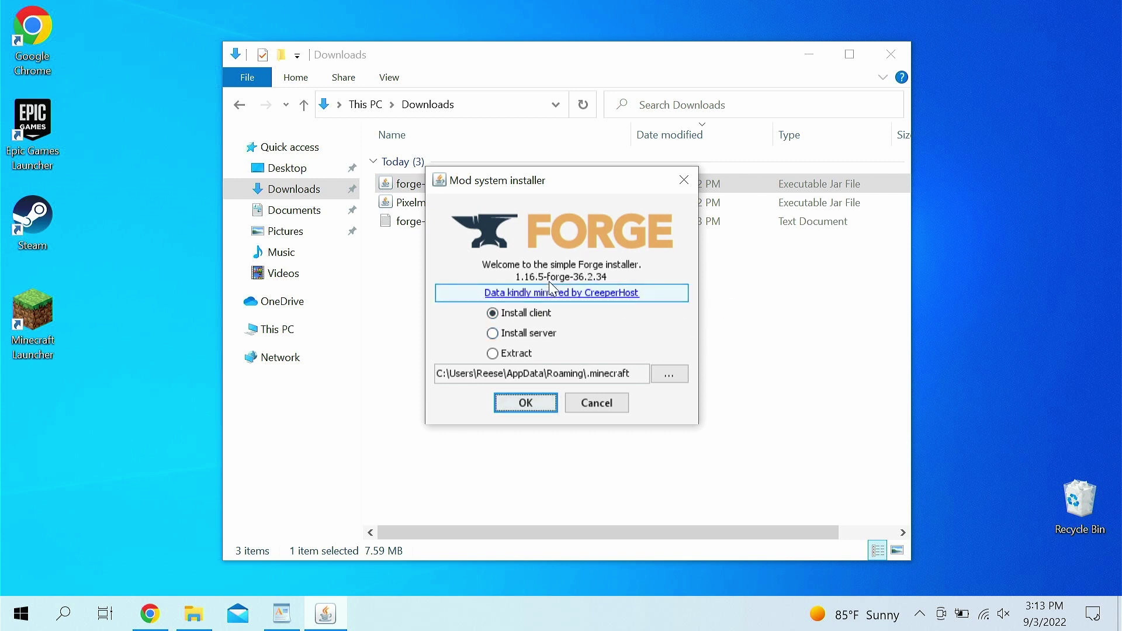
{"action": "left_click", "coordinate": [525, 402]}
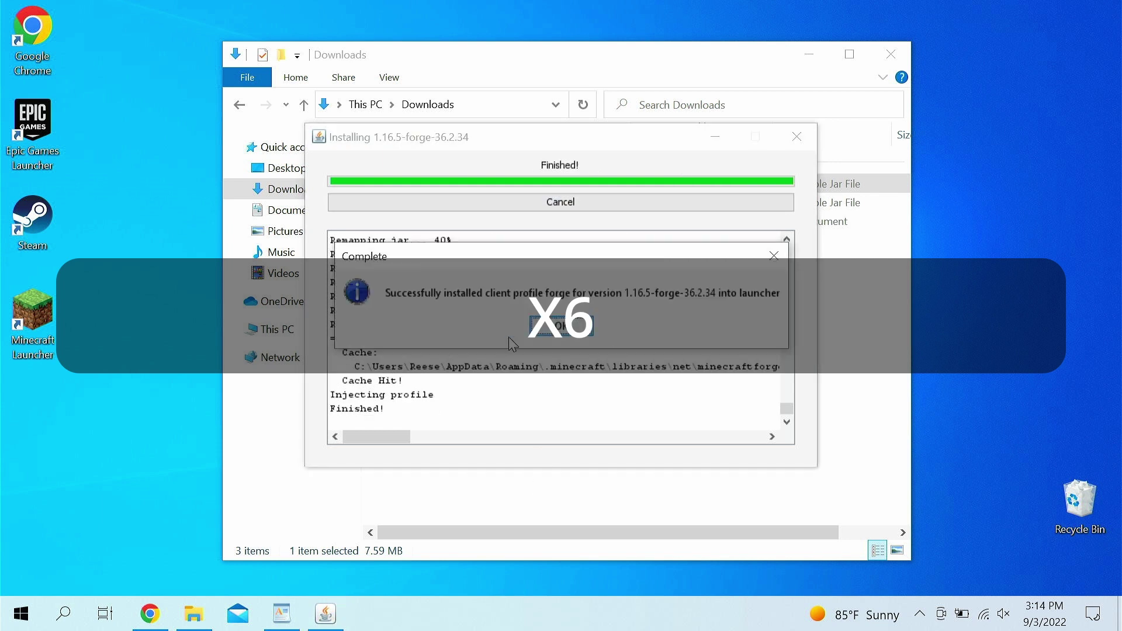
{"action": "left_click", "coordinate": [555, 327]}
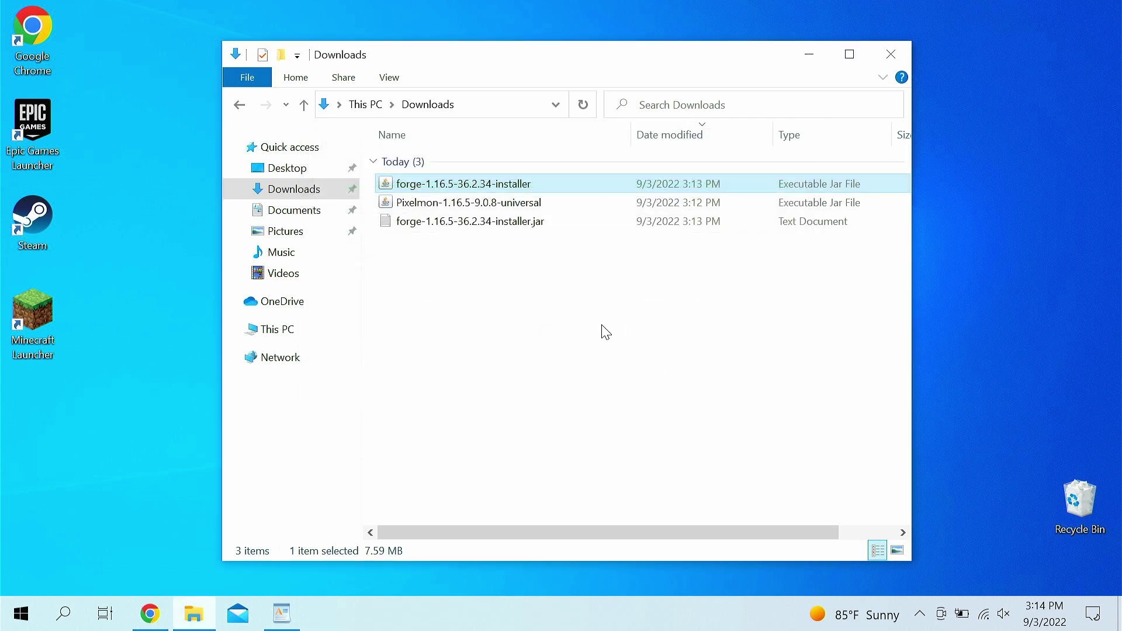
{"action": "left_click", "coordinate": [514, 303]}
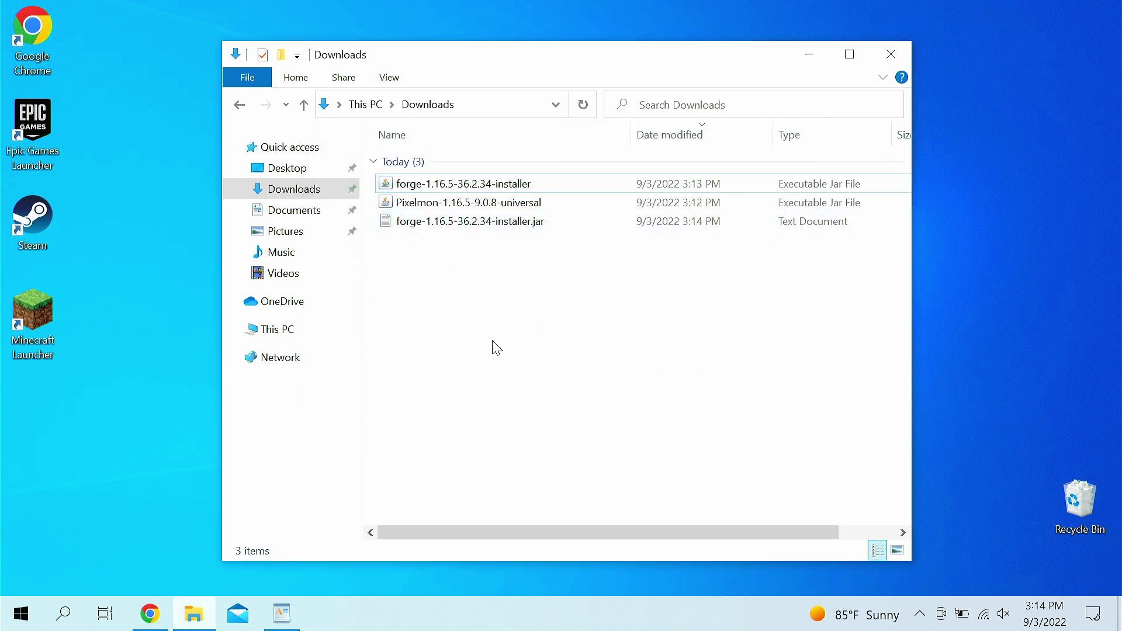
Step: Find the %appdata% folder through Windows search and open the .minecraft folder inside Roaming
{"action": "left_click", "coordinate": [19, 615]}
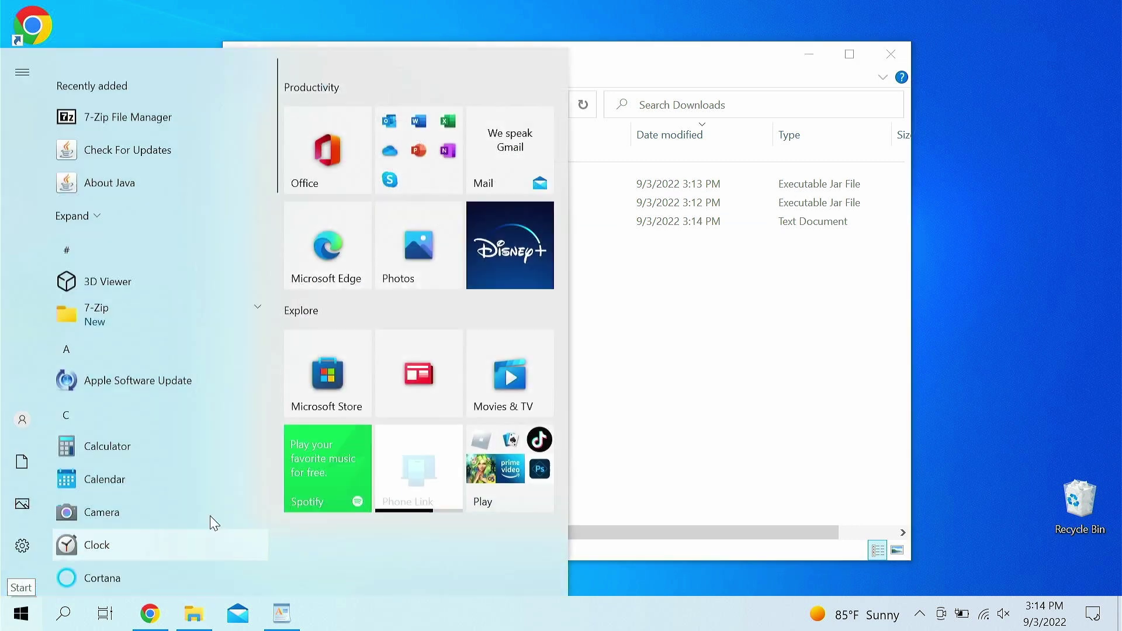
{"action": "type", "text": "%a"}
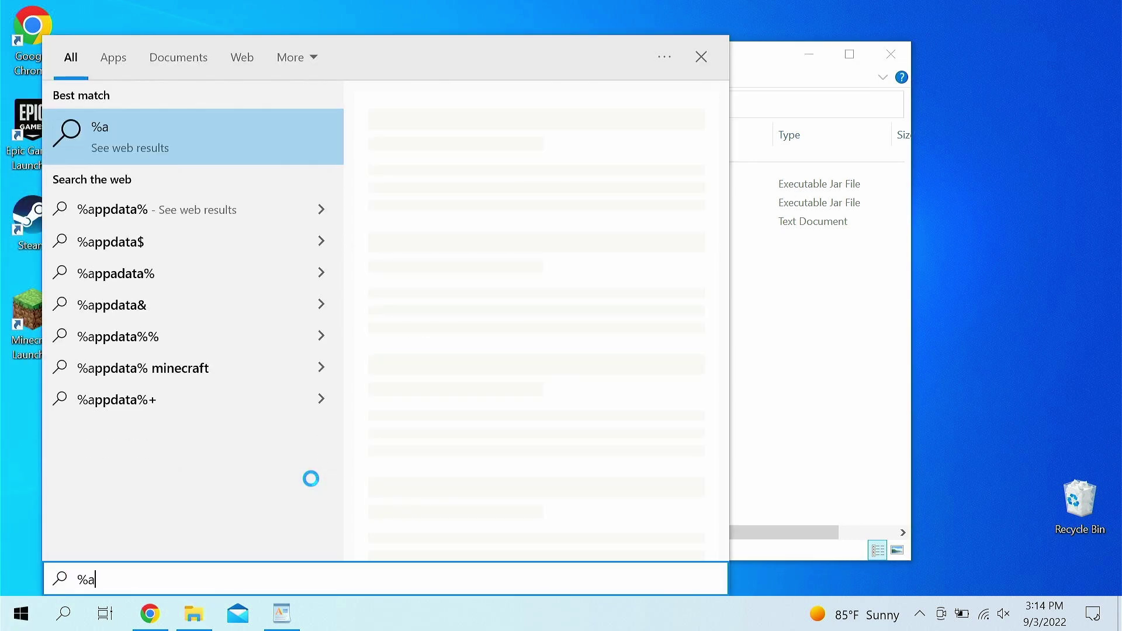
{"action": "type", "text": "ppdata"}
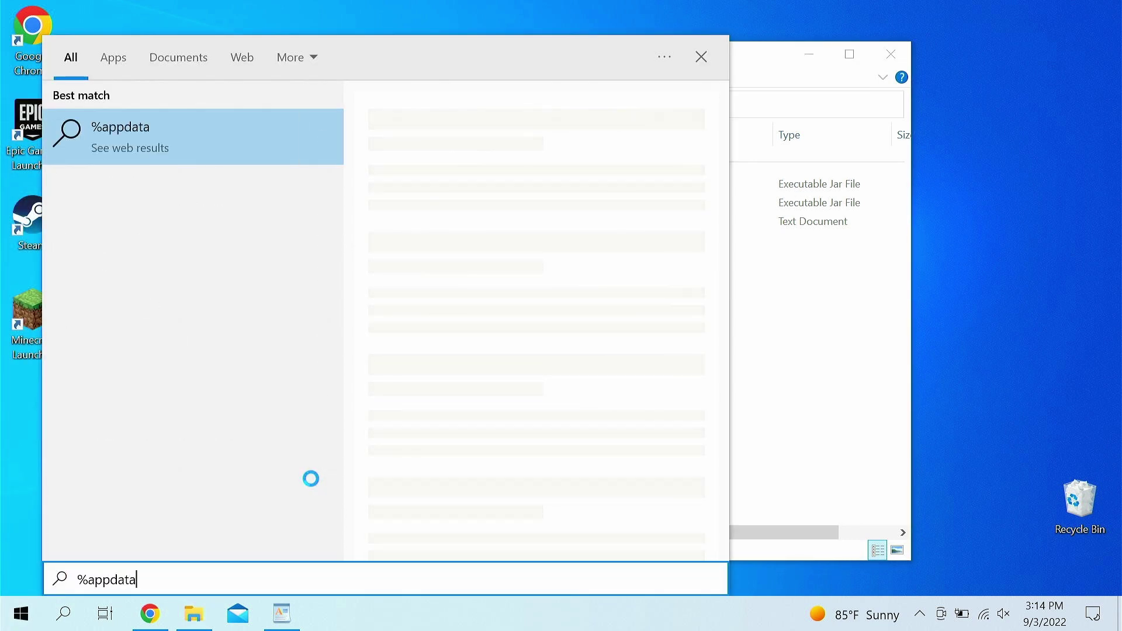
{"action": "type", "text": "%"}
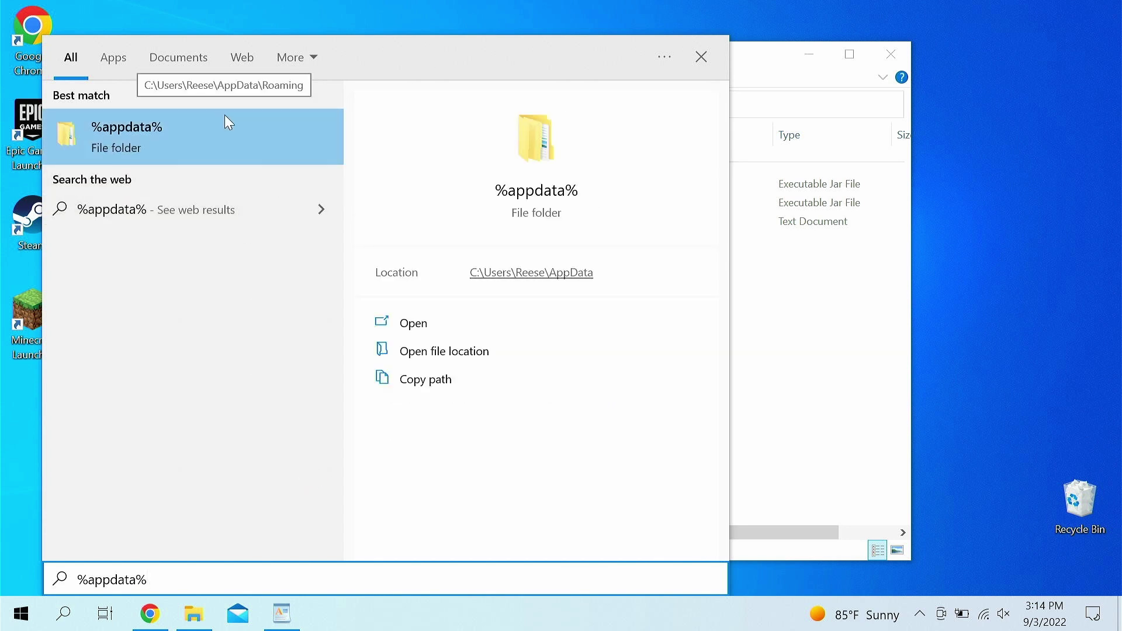
{"action": "left_click_drag", "start_coordinate": [170, 578], "coordinate": [76, 595]}
{"action": "left_click", "coordinate": [232, 148]}
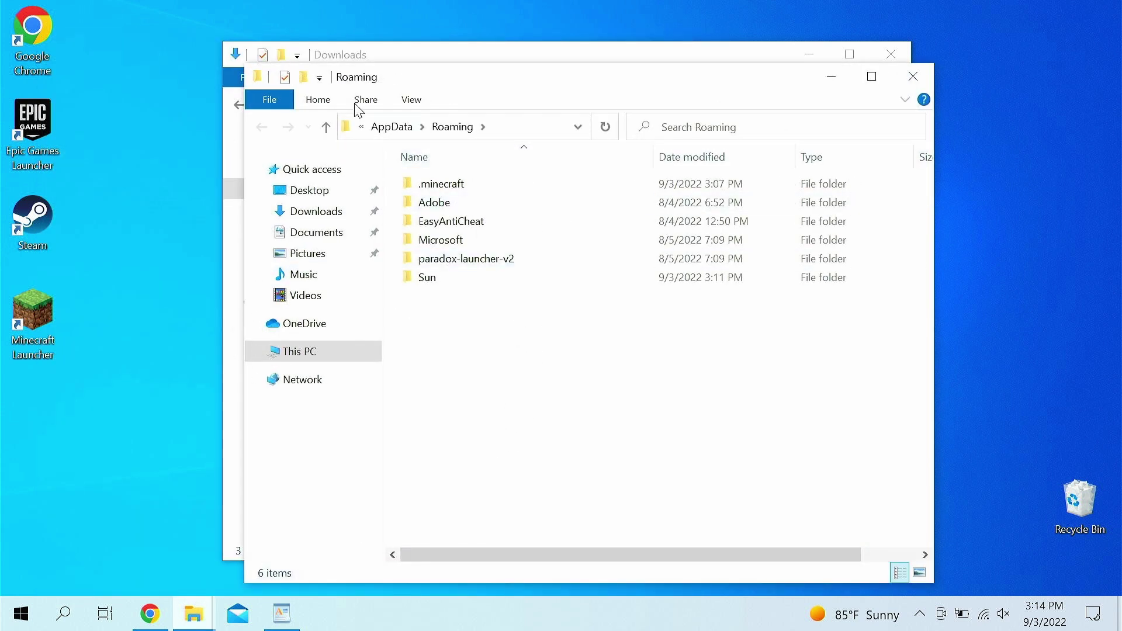
{"action": "double_click", "coordinate": [488, 187]}
{"action": "left_click", "coordinate": [261, 127]}
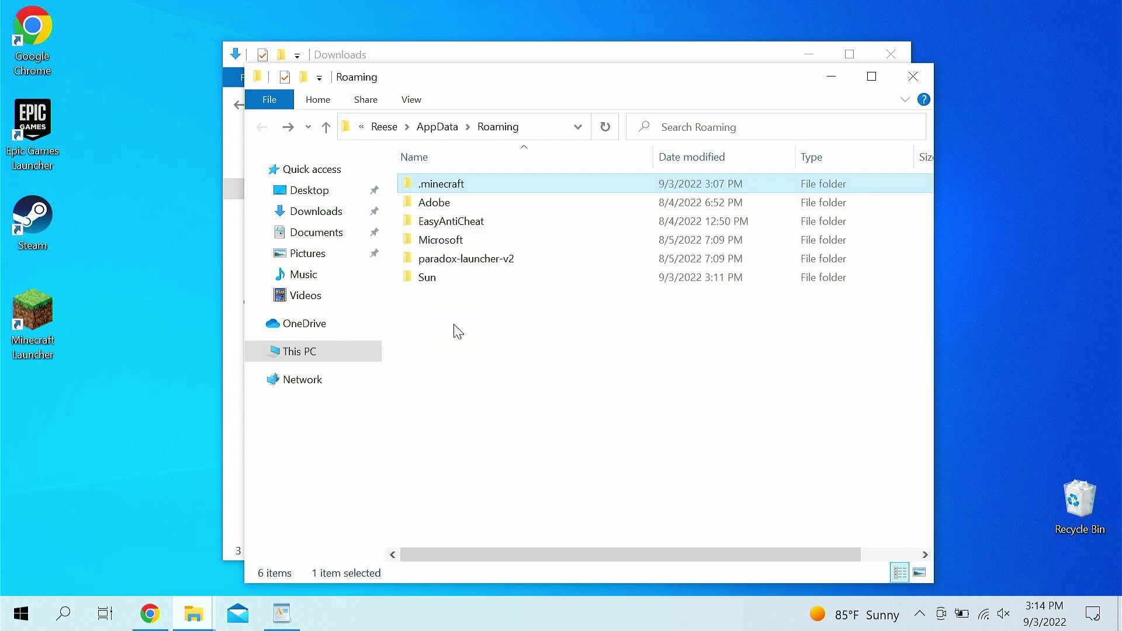
{"action": "left_click", "coordinate": [463, 350]}
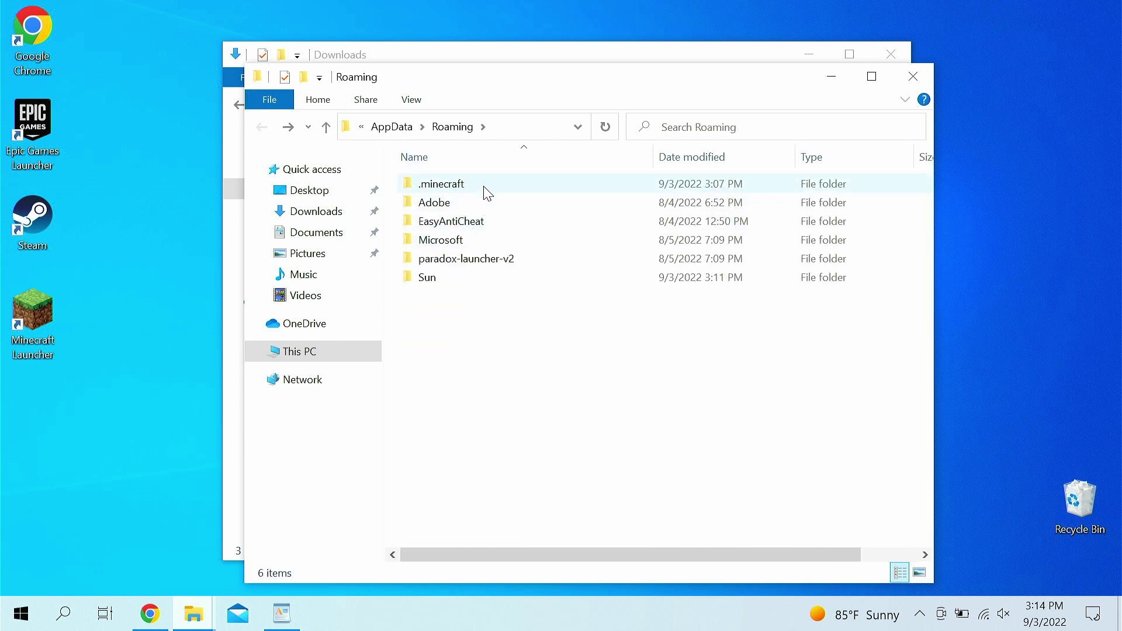
{"action": "double_click", "coordinate": [489, 193]}
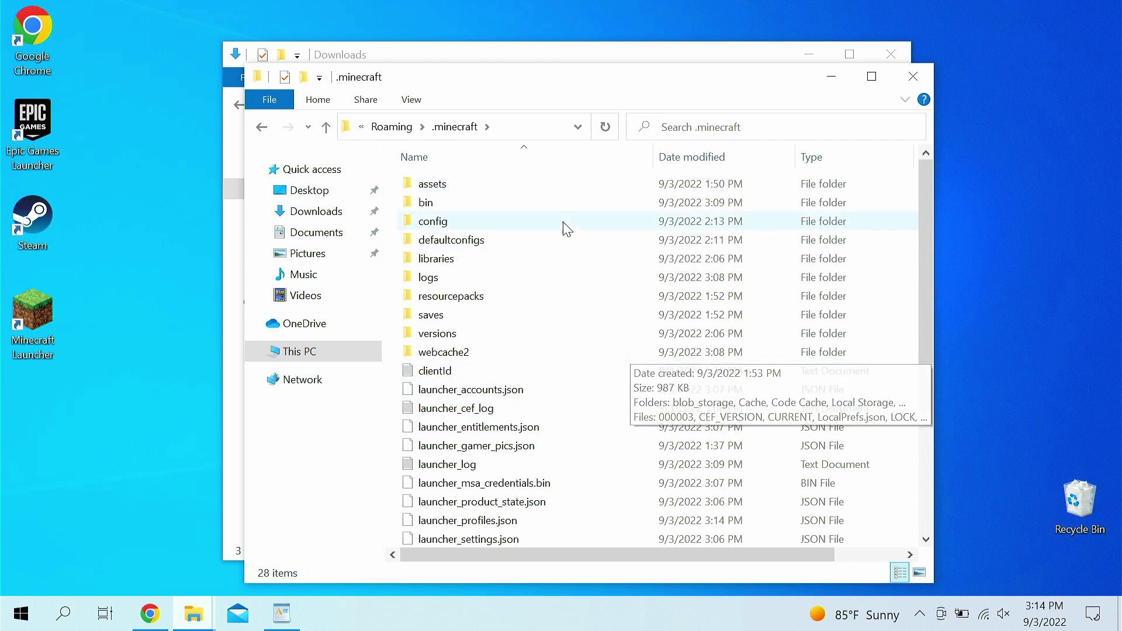
Step: Move the .minecraft window aside to uncover Downloads and cut the file Pixelmon-1.16.5-9.0.8-universal
{"action": "scroll", "coordinate": [602, 310], "scroll_direction": "down", "scroll_amount": 3}
{"action": "scroll", "coordinate": [591, 401], "scroll_direction": "up", "scroll_amount": 3}
{"action": "left_click_drag", "start_coordinate": [657, 79], "coordinate": [841, 354]}
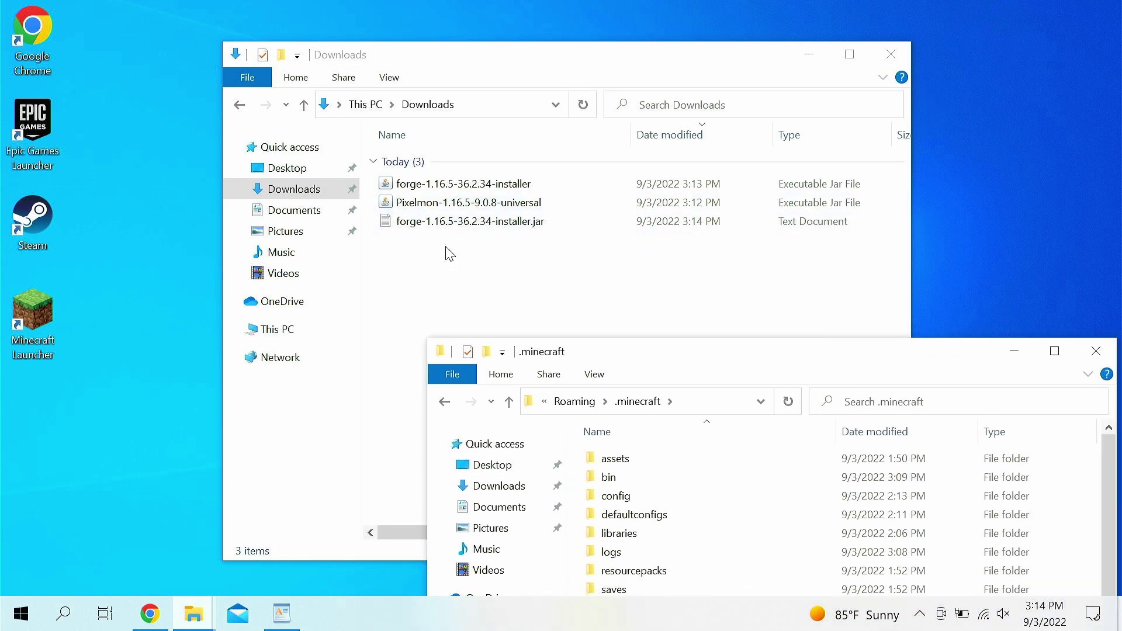
{"action": "double_click", "coordinate": [453, 203]}
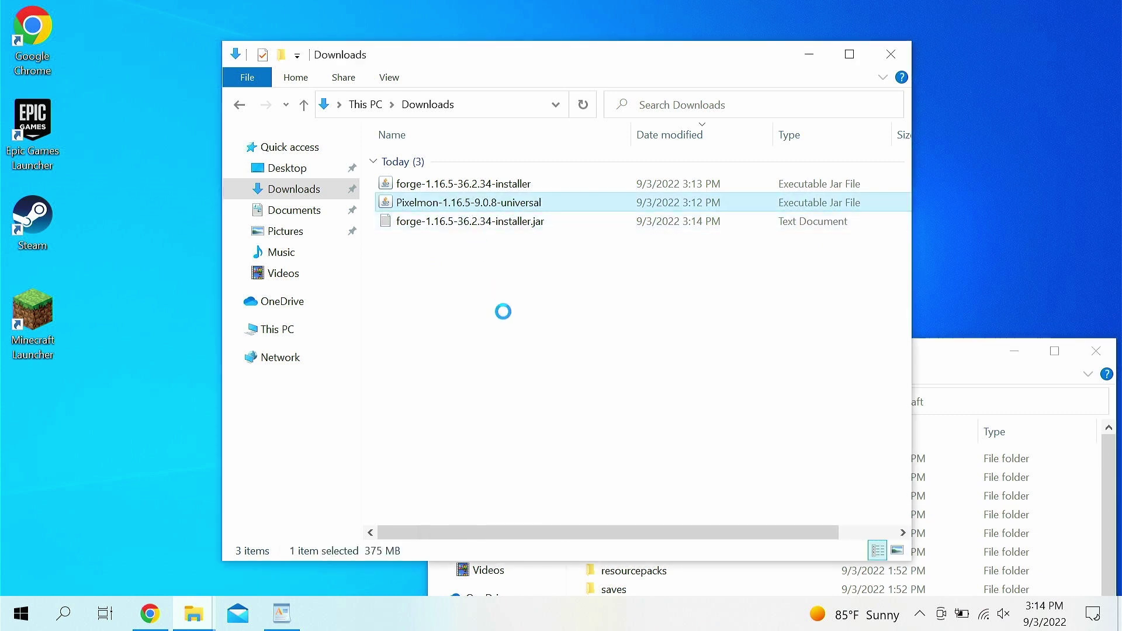
{"action": "right_click", "coordinate": [466, 202]}
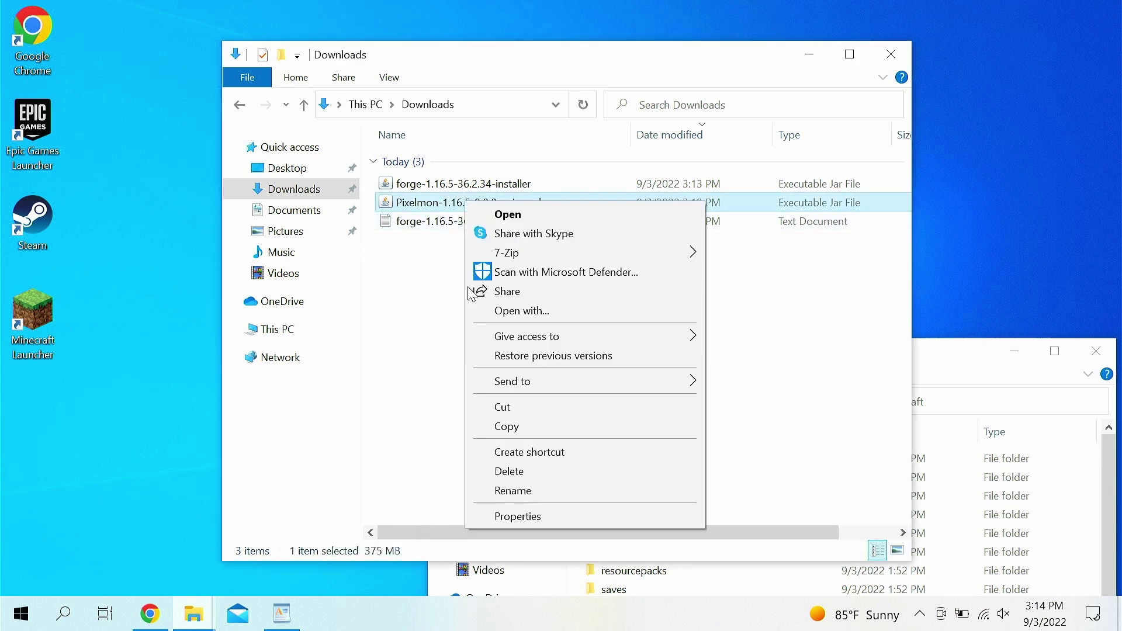
{"action": "left_click", "coordinate": [530, 412]}
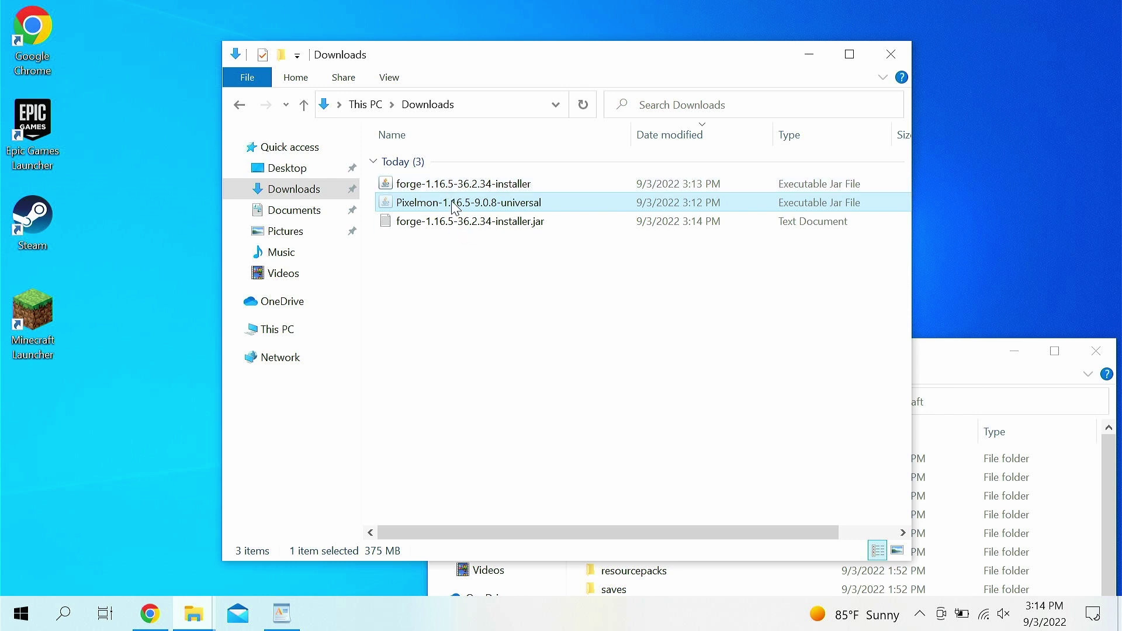
Step: Maximize the .minecraft window, check it for a mods folder, and create a new folder named mods
{"action": "double_click", "coordinate": [943, 368]}
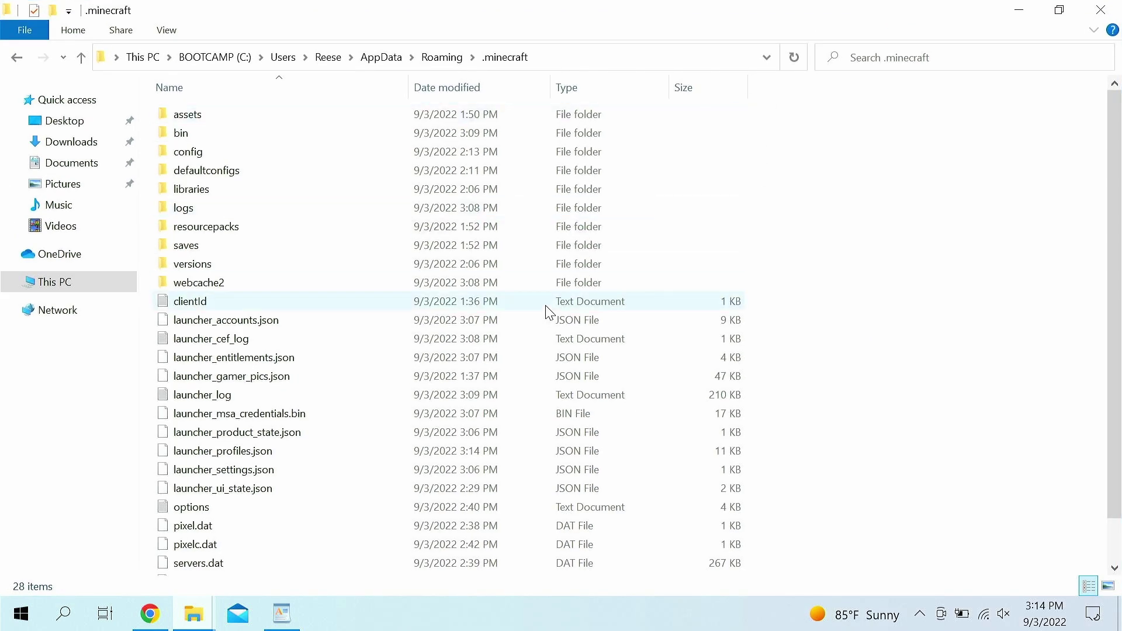
{"action": "scroll", "coordinate": [547, 310], "scroll_direction": "down", "scroll_amount": 1}
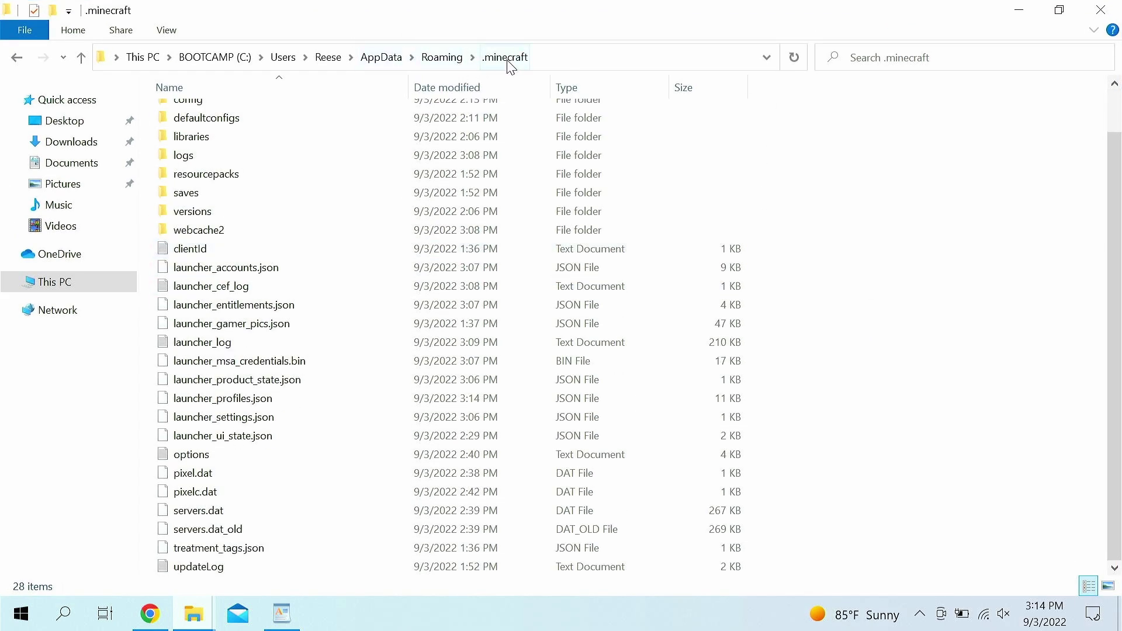
{"action": "scroll", "coordinate": [415, 275], "scroll_direction": "up", "scroll_amount": 1}
{"action": "scroll", "coordinate": [615, 546], "scroll_direction": "down", "scroll_amount": 1}
{"action": "scroll", "coordinate": [555, 491], "scroll_direction": "up", "scroll_amount": 1}
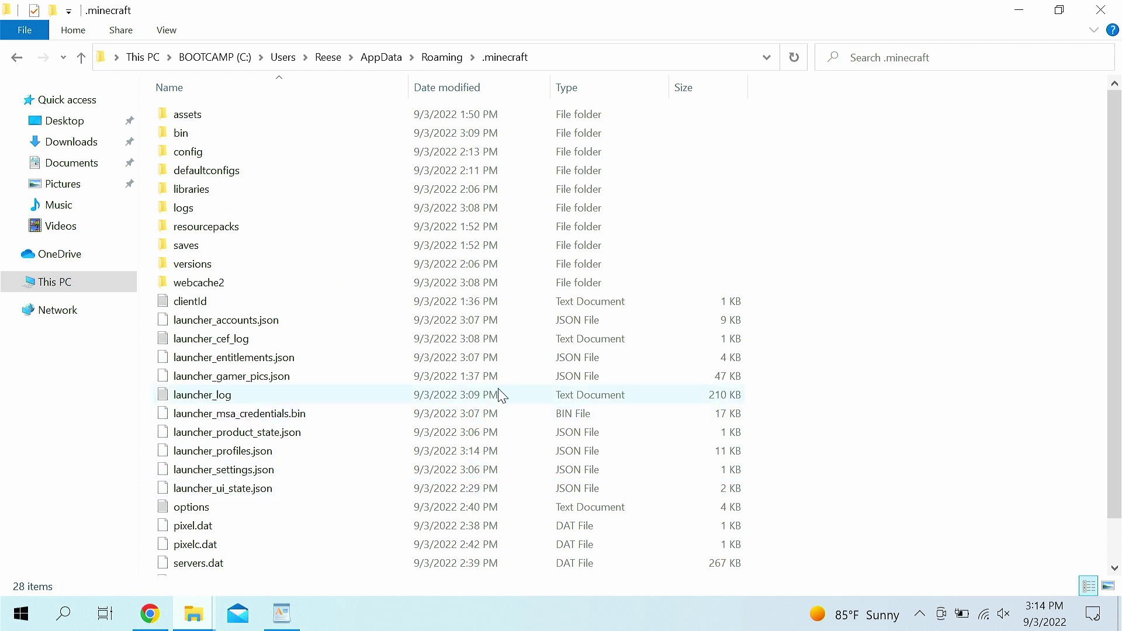
{"action": "scroll", "coordinate": [789, 450], "scroll_direction": "down", "scroll_amount": 1}
{"action": "scroll", "coordinate": [829, 491], "scroll_direction": "up", "scroll_amount": 1}
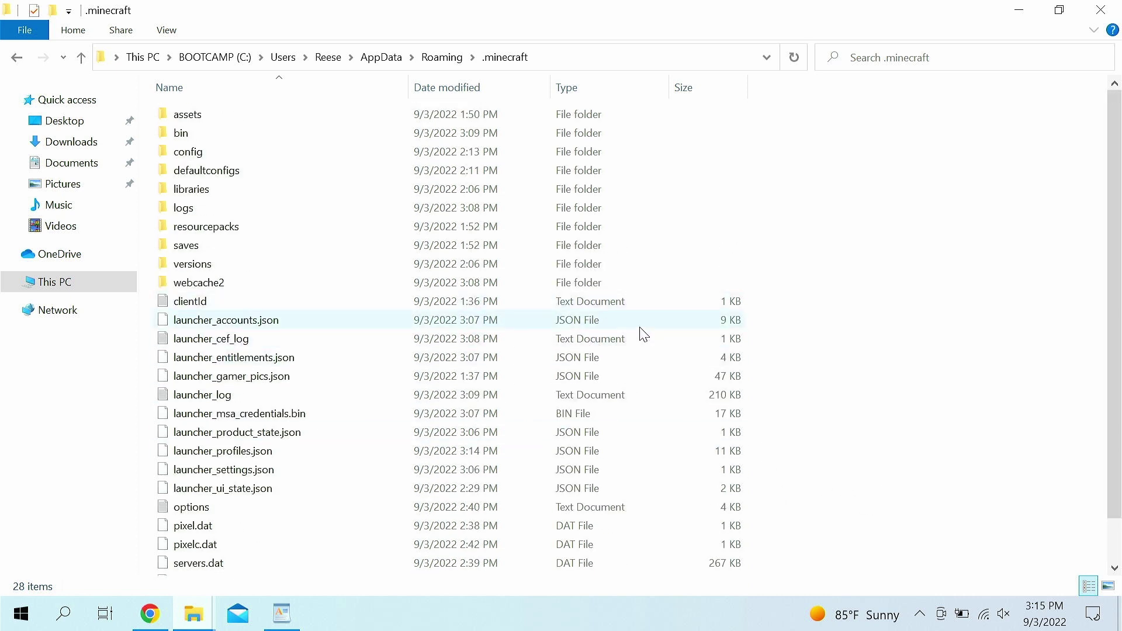
{"action": "scroll", "coordinate": [819, 410], "scroll_direction": "down", "scroll_amount": 1}
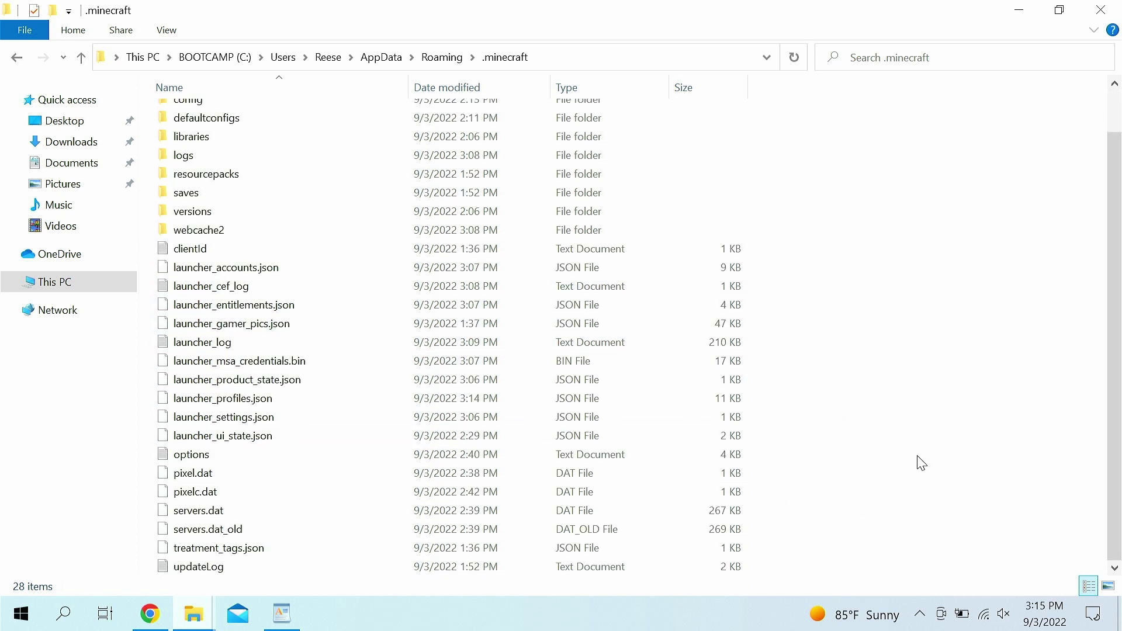
{"action": "right_click", "coordinate": [986, 441]}
{"action": "mouse_move", "coordinate": [986, 400]}
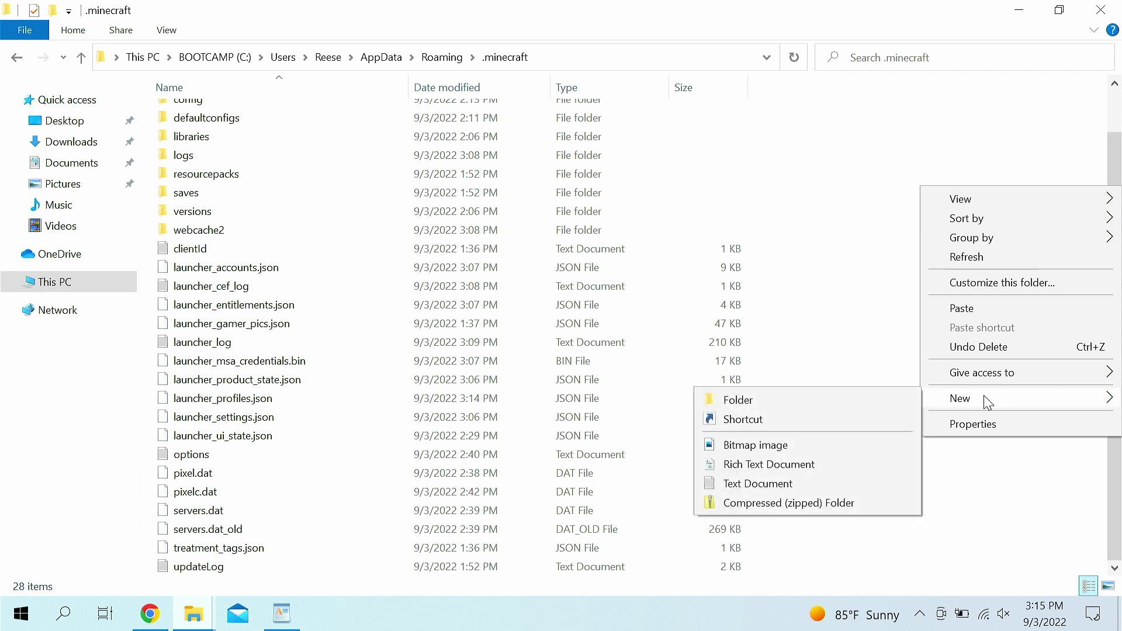
{"action": "left_click", "coordinate": [856, 399]}
{"action": "type", "text": "mods"}
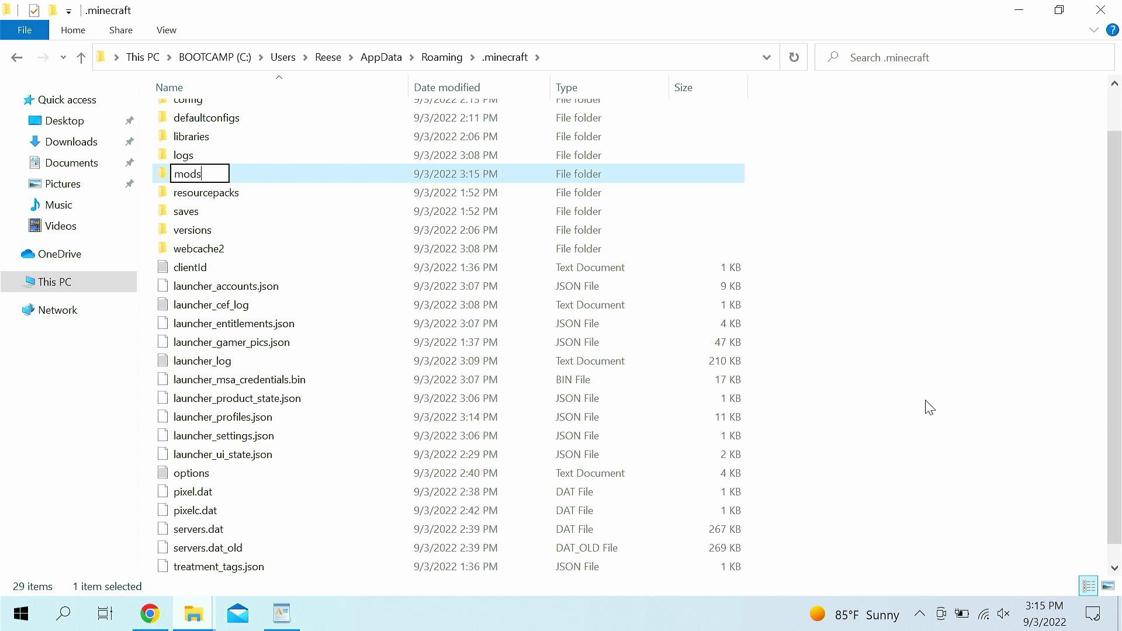
{"action": "key", "text": "Return"}
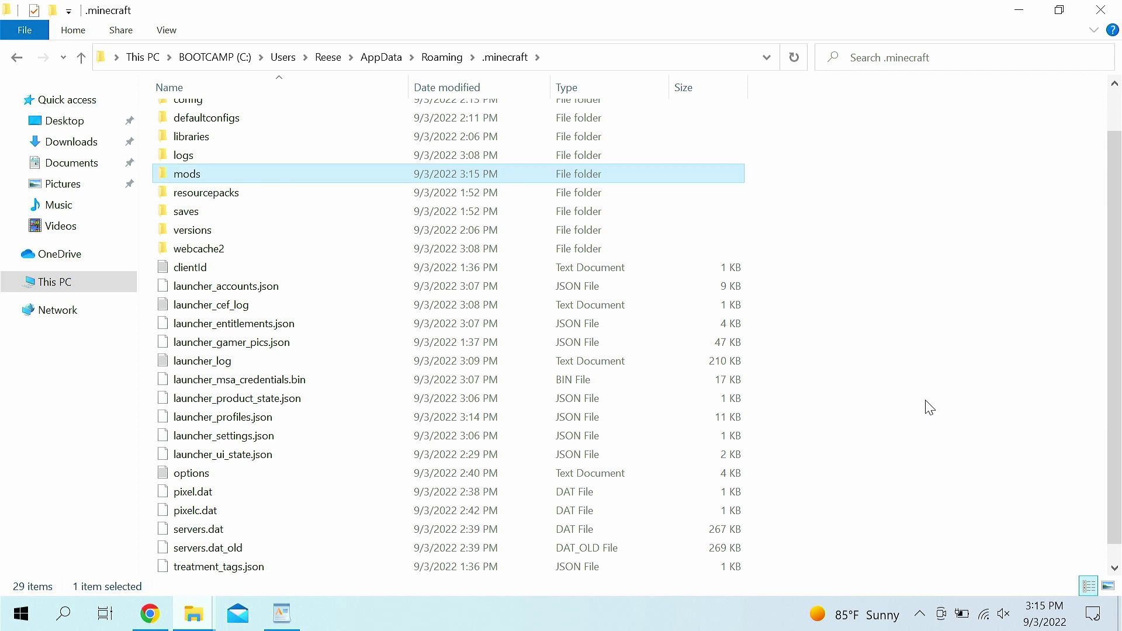
Step: Paste the cut Pixelmon file into the mods folder and close both File Explorer windows
{"action": "double_click", "coordinate": [237, 176]}
{"action": "right_click", "coordinate": [289, 191]}
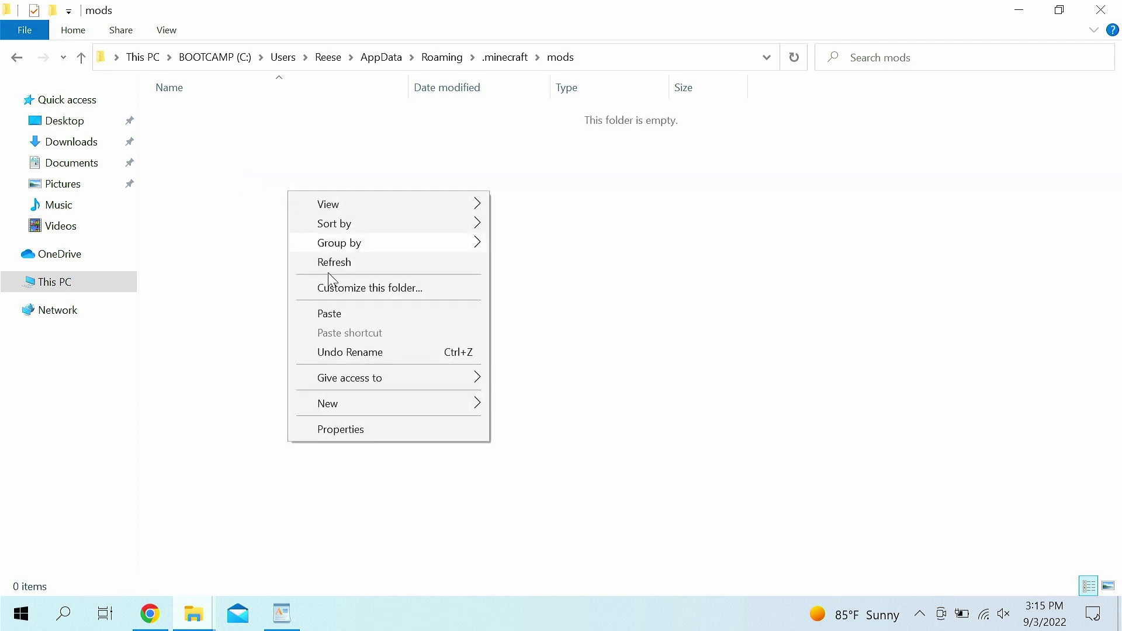
{"action": "left_click", "coordinate": [353, 318]}
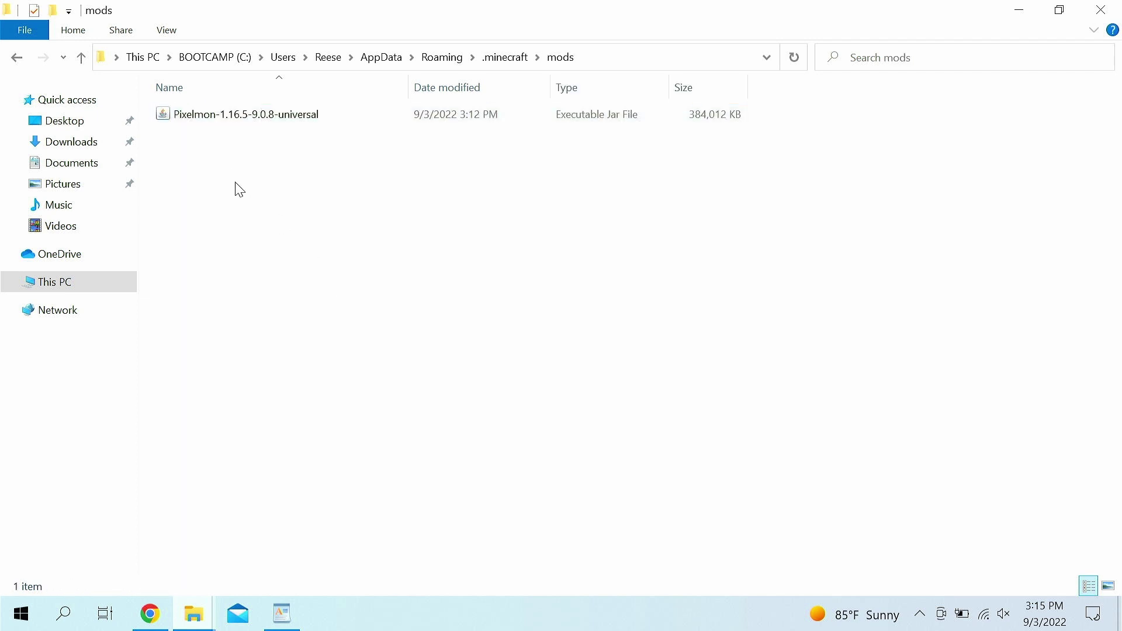
{"action": "left_click_drag", "start_coordinate": [271, 261], "coordinate": [292, 94]}
{"action": "left_click", "coordinate": [795, 182]}
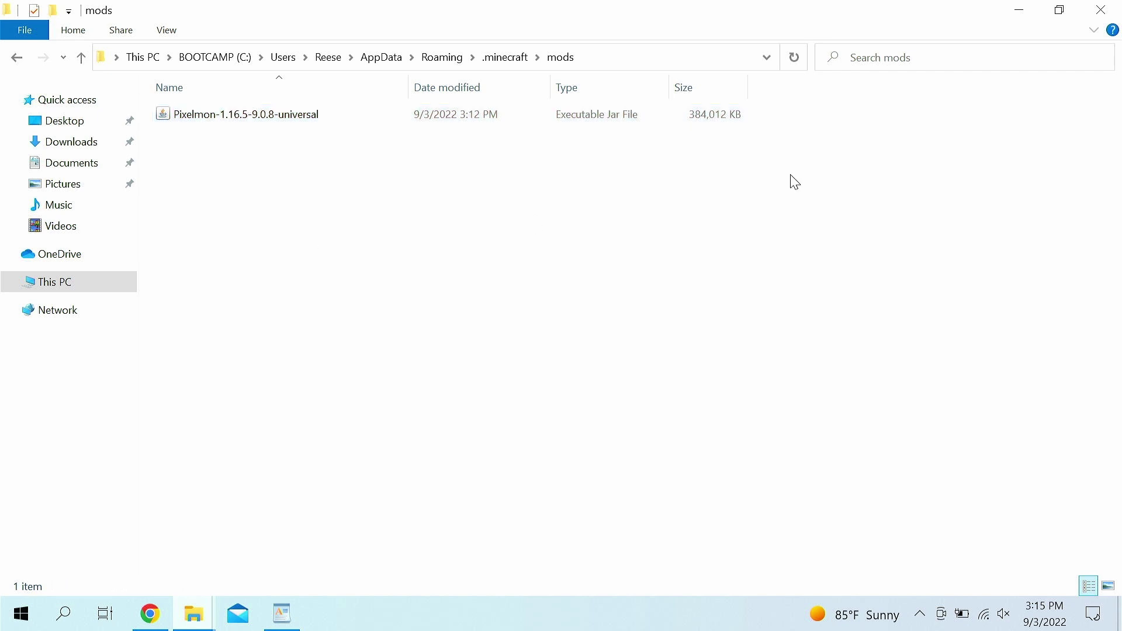
{"action": "left_click", "coordinate": [1100, 10]}
{"action": "left_click", "coordinate": [883, 55]}
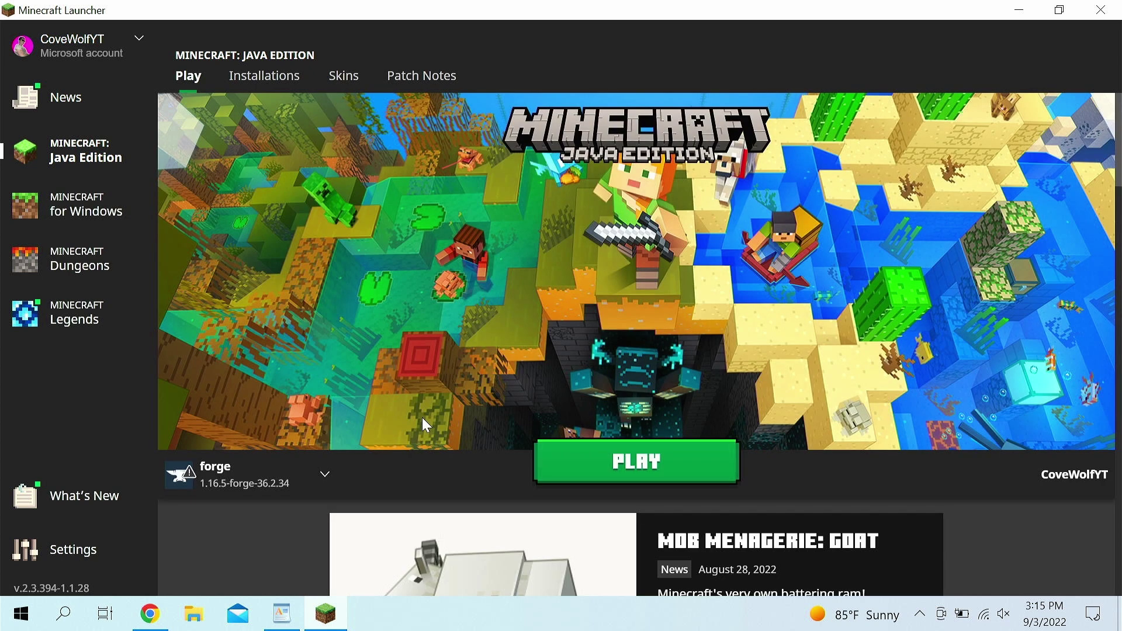
Step: In the Minecraft Launcher, select the forge profile 1.16.5-forge-36.2.34 and show the list of Java Edition installations
{"action": "left_click", "coordinate": [283, 475]}
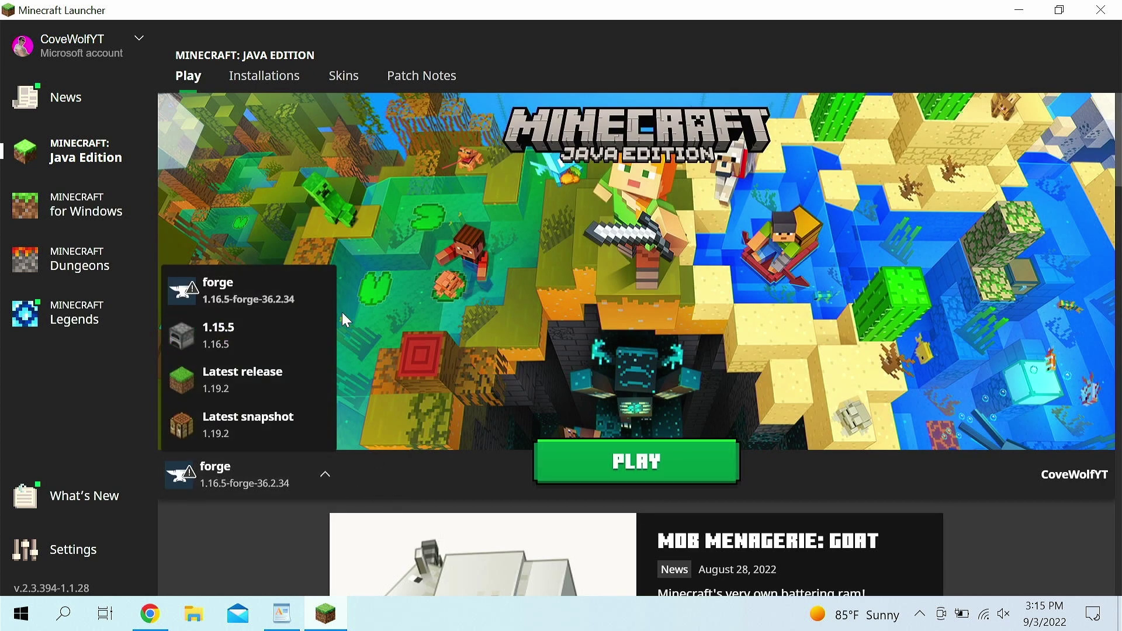
{"action": "left_click", "coordinate": [248, 295]}
{"action": "left_click", "coordinate": [268, 73]}
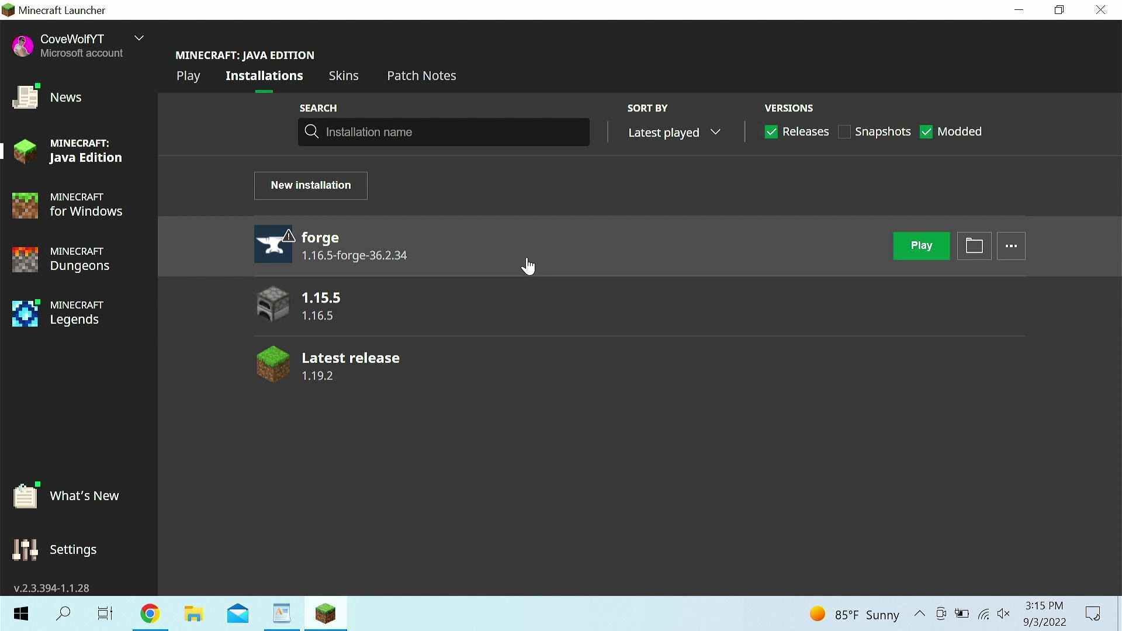
Step: Start a new installation named 1.16.5 Pixelmon and set its version to release 1.16.5-forge-36.2.34
{"action": "left_click", "coordinate": [313, 197]}
{"action": "left_click", "coordinate": [539, 201]}
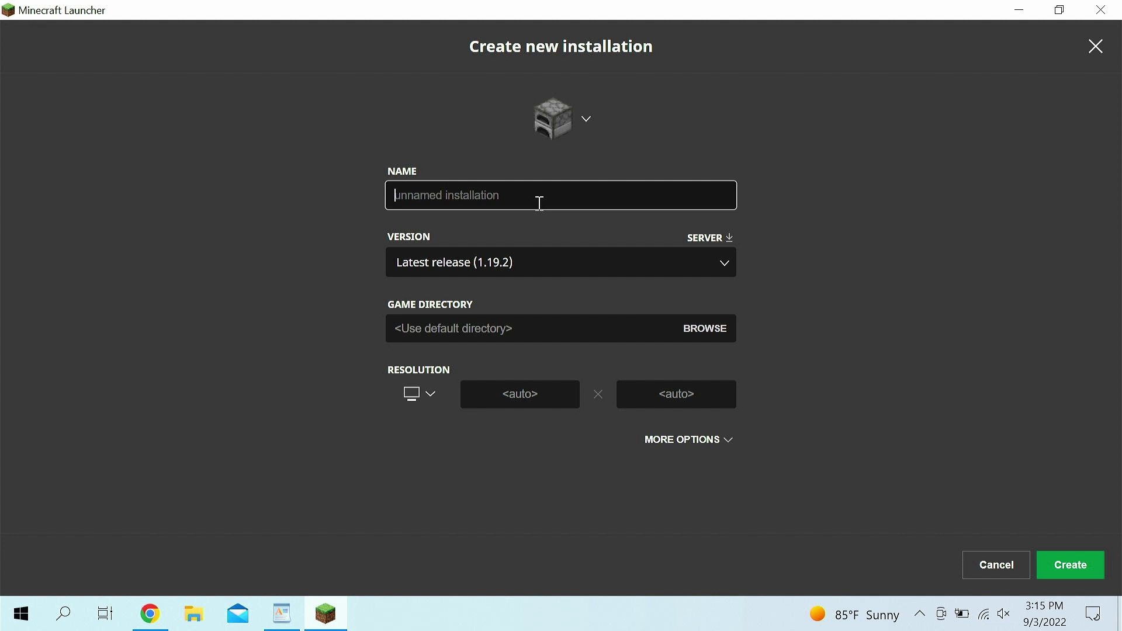
{"action": "type", "text": "1.16.5 Pixelmon"}
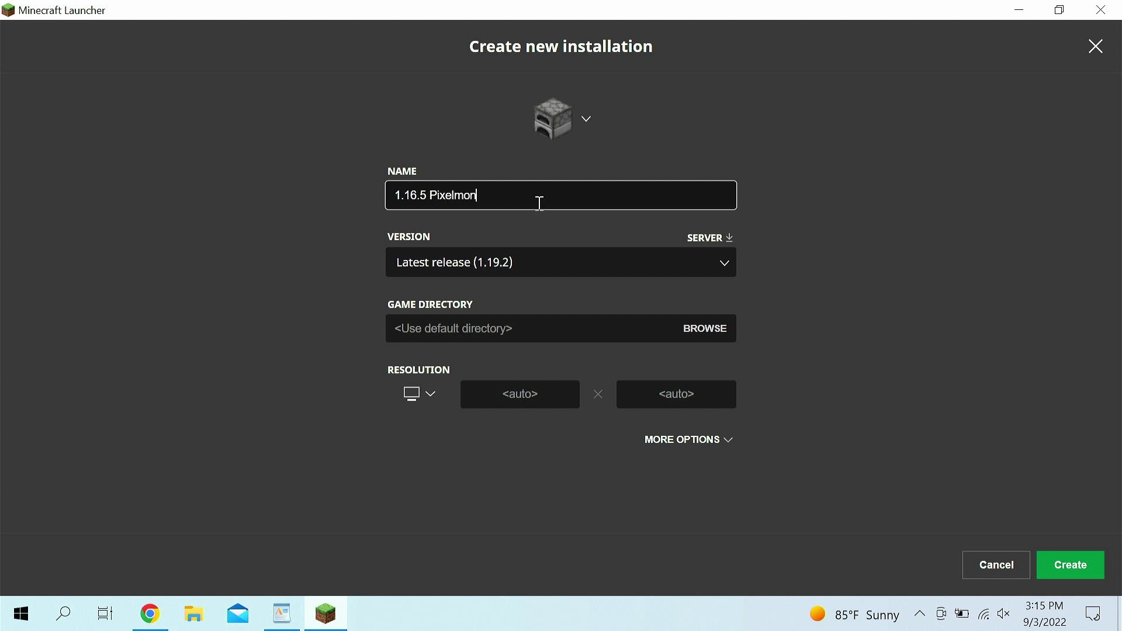
{"action": "left_click", "coordinate": [596, 263]}
{"action": "type", "text": "1.16.5"}
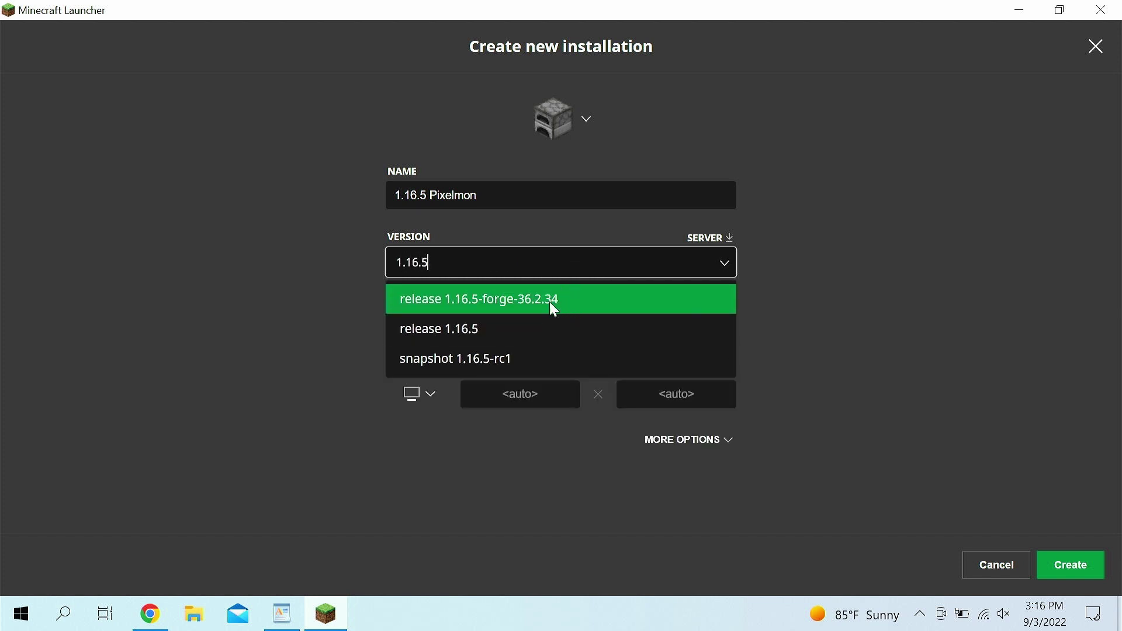
{"action": "left_click", "coordinate": [506, 307]}
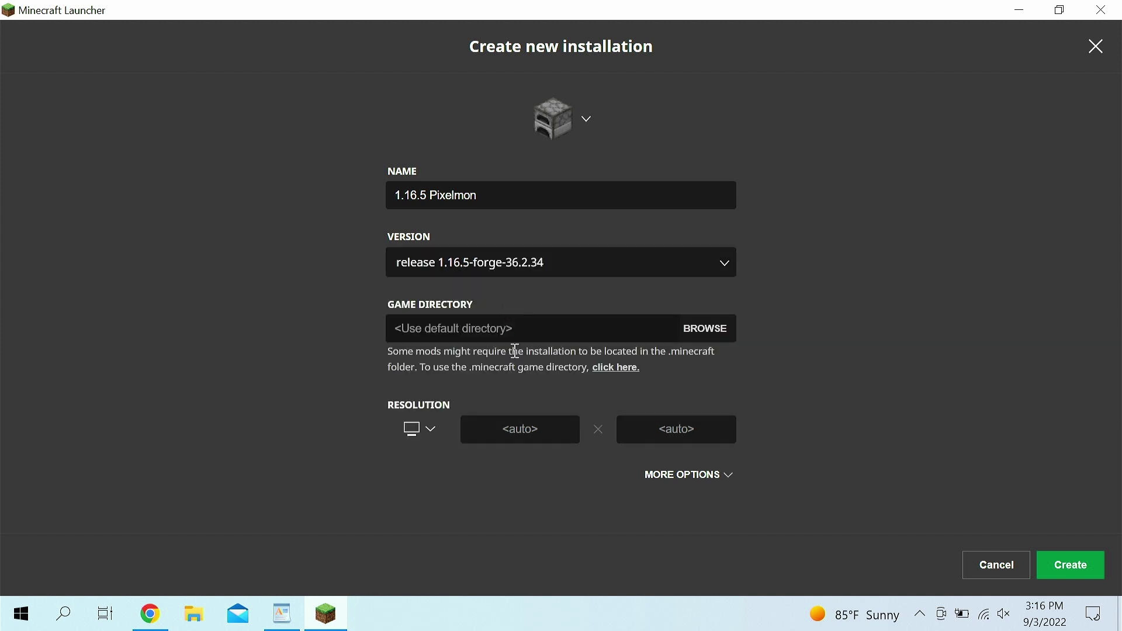
Step: Expand the installation's additional options and place the text cursor after the 2 of -Xmx2G in the JVM arguments
{"action": "left_click", "coordinate": [726, 479]}
{"action": "scroll", "coordinate": [738, 469], "scroll_direction": "down", "scroll_amount": 1}
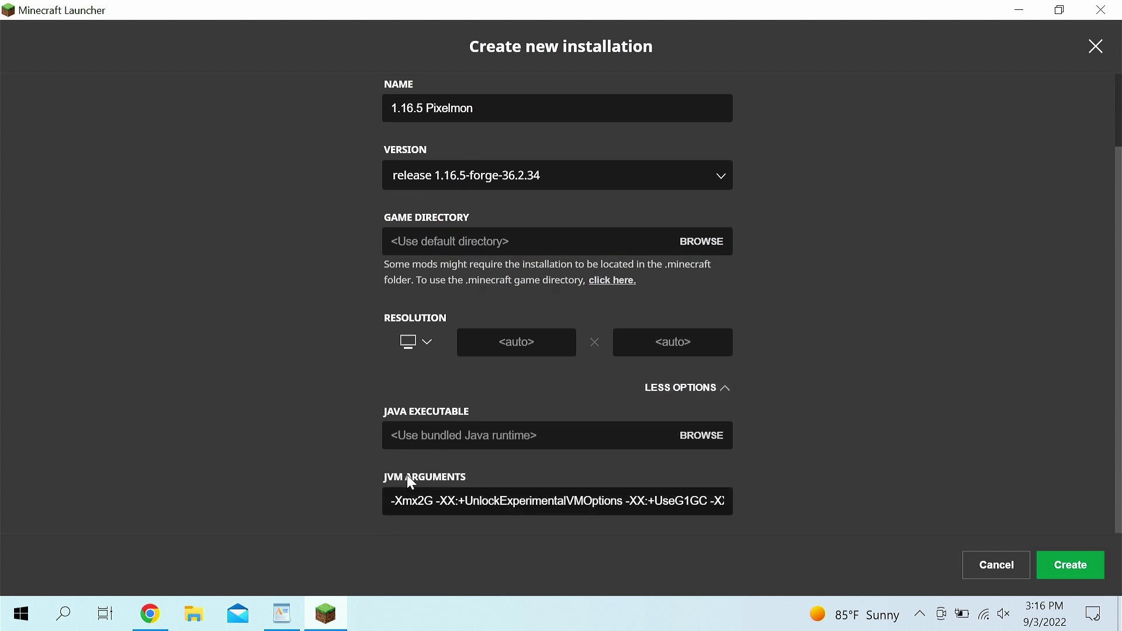
{"action": "left_click", "coordinate": [464, 506]}
{"action": "left_click", "coordinate": [847, 511]}
{"action": "left_click", "coordinate": [424, 506]}
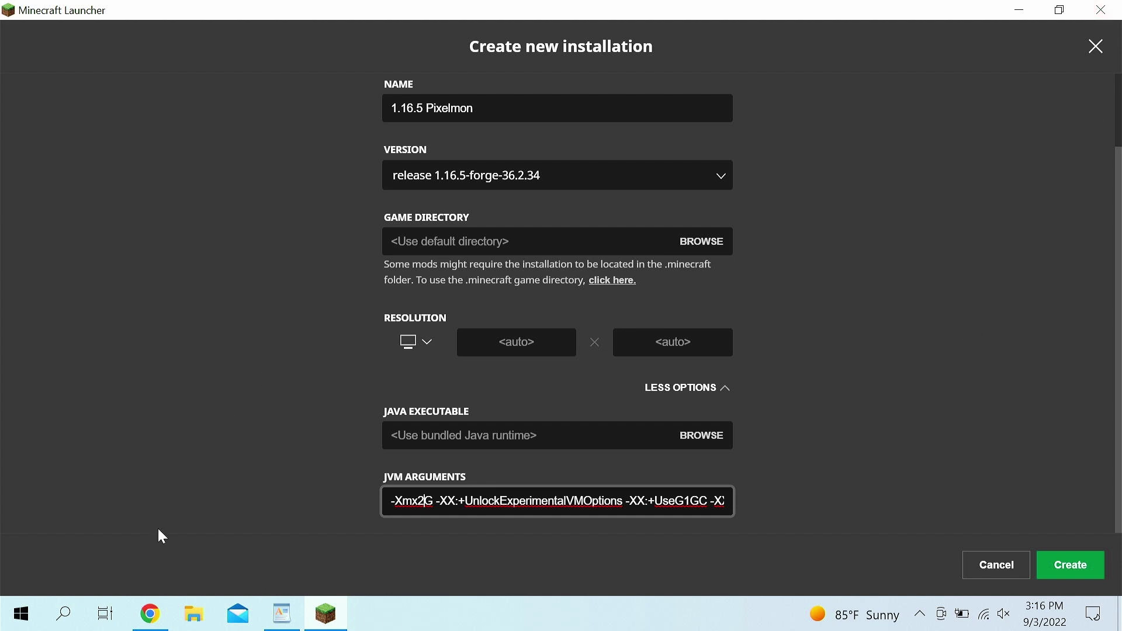
Step: Open Task Manager through Windows search and check the computer's installed memory in its performance view
{"action": "left_click", "coordinate": [21, 614]}
{"action": "type", "text": "tas"}
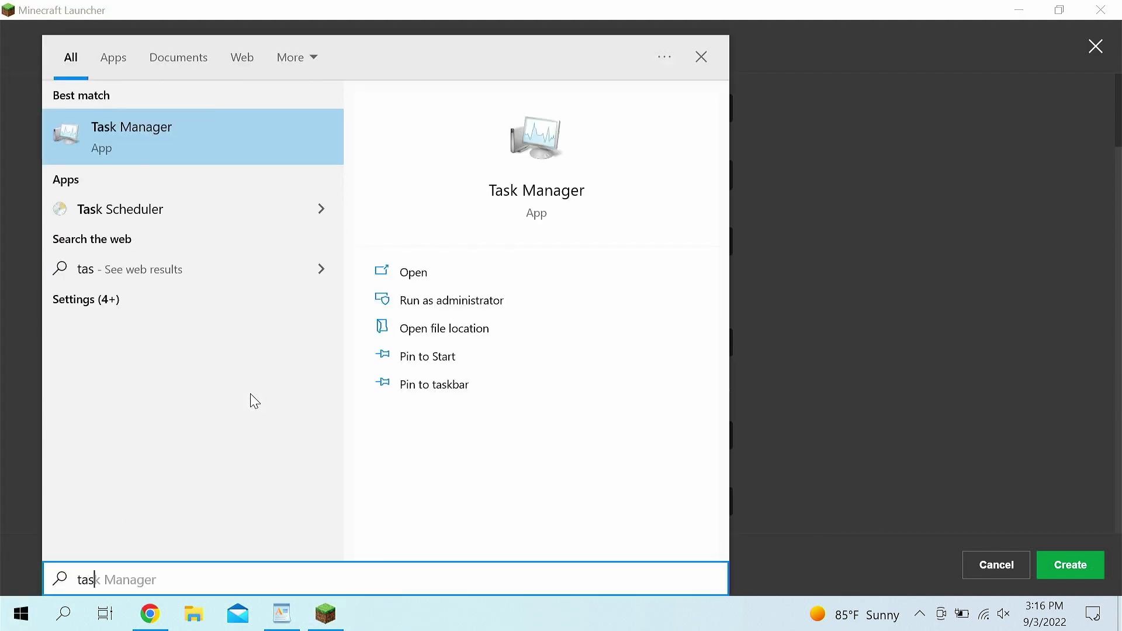
{"action": "key", "text": "Return"}
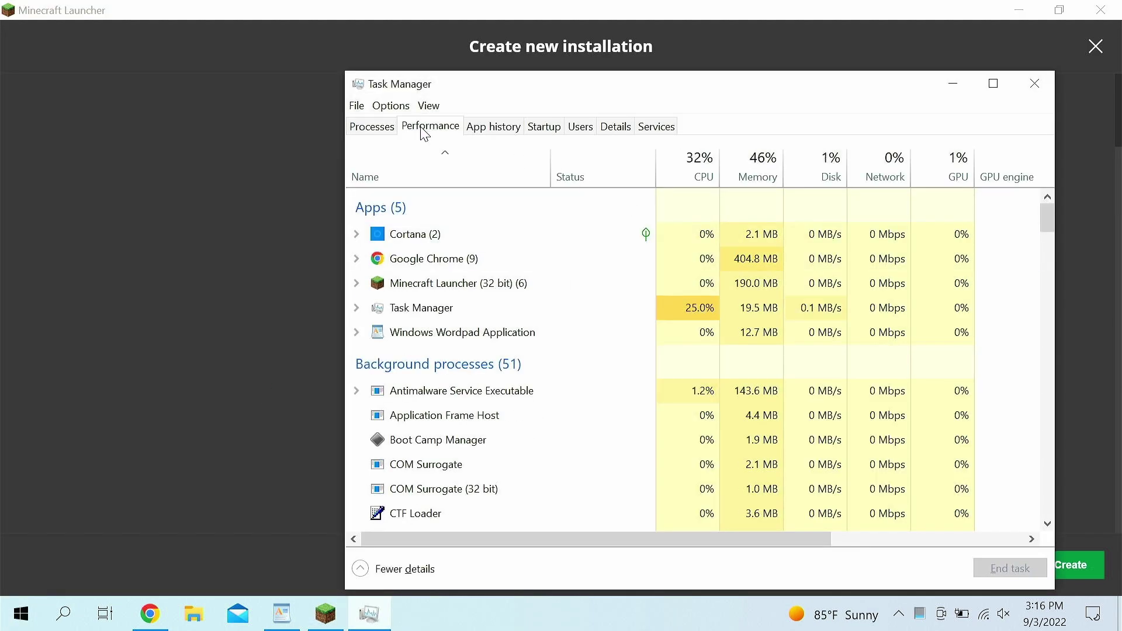
{"action": "left_click", "coordinate": [425, 129]}
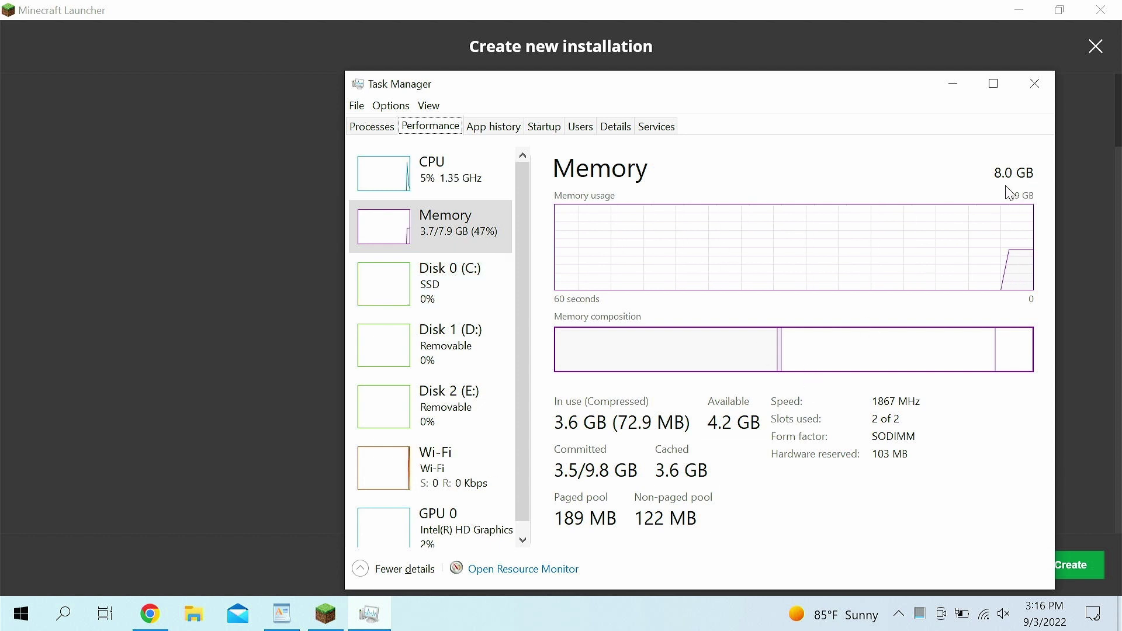
Step: Return to the launcher, change the new installation's JVM memory argument to -Xmx4G, and create the installation
{"action": "left_click", "coordinate": [1071, 176]}
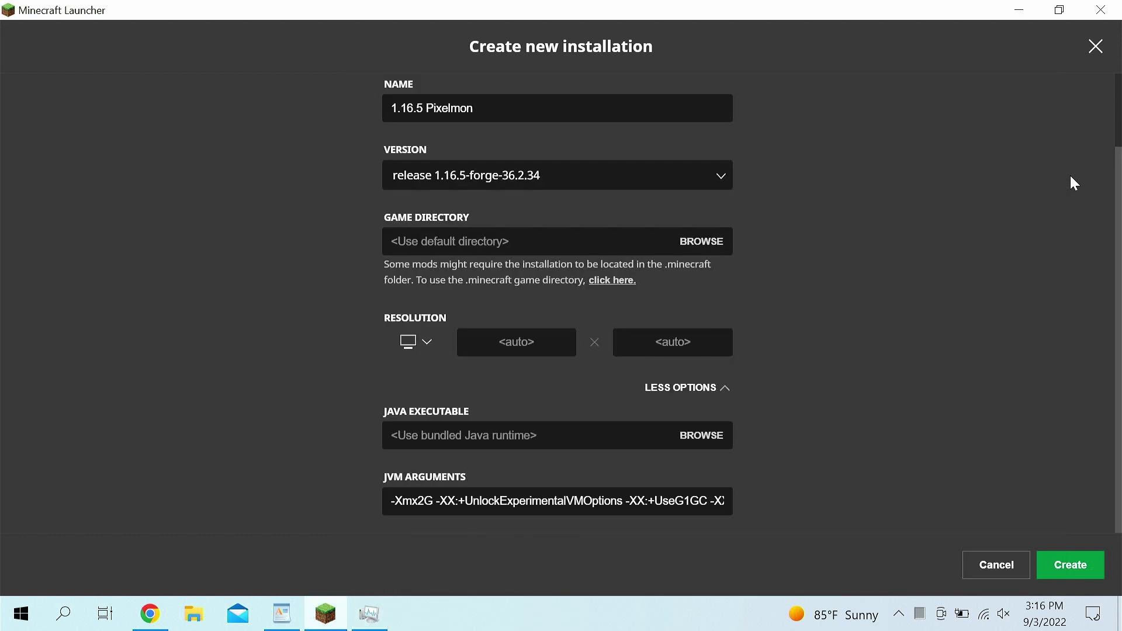
{"action": "left_click", "coordinate": [427, 502]}
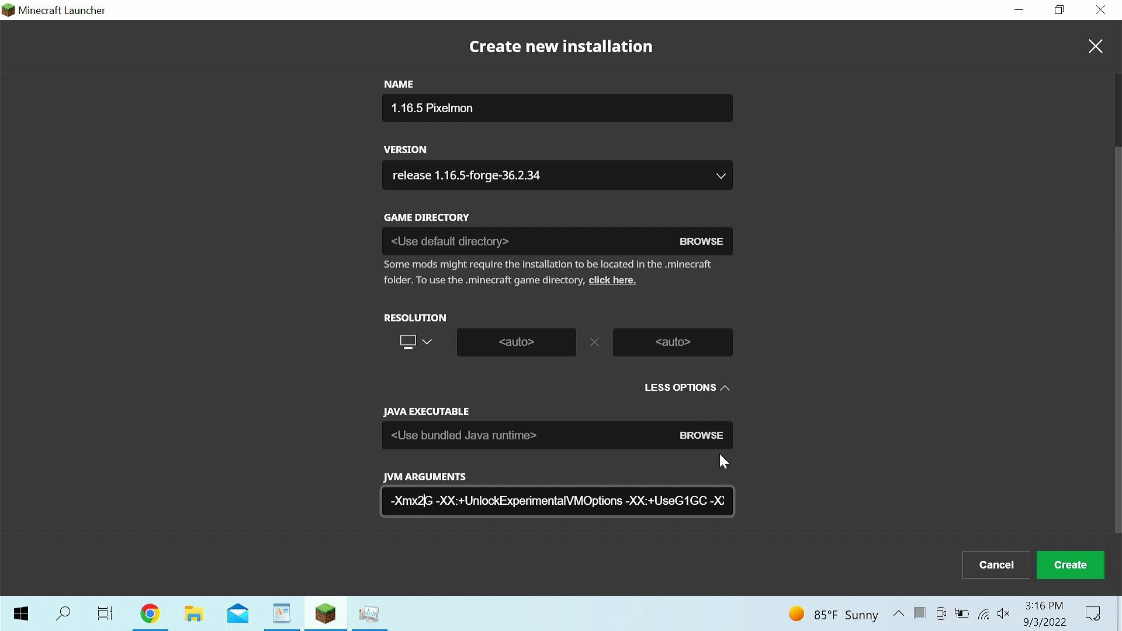
{"action": "key", "text": "BackSpace"}
{"action": "type", "text": "4"}
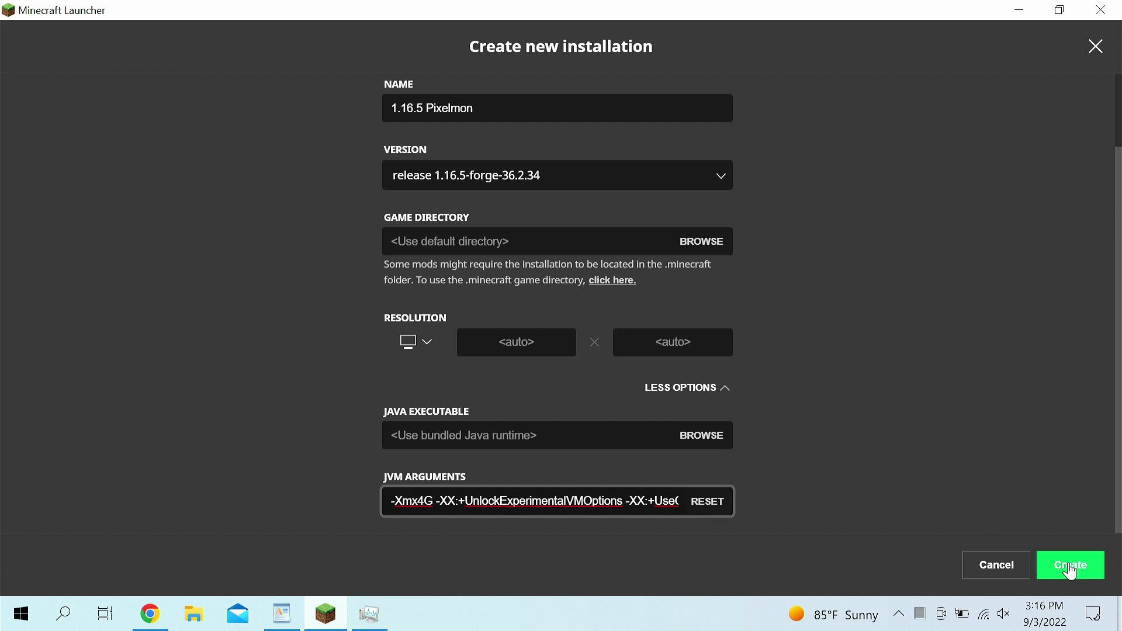
{"action": "left_click", "coordinate": [1069, 566]}
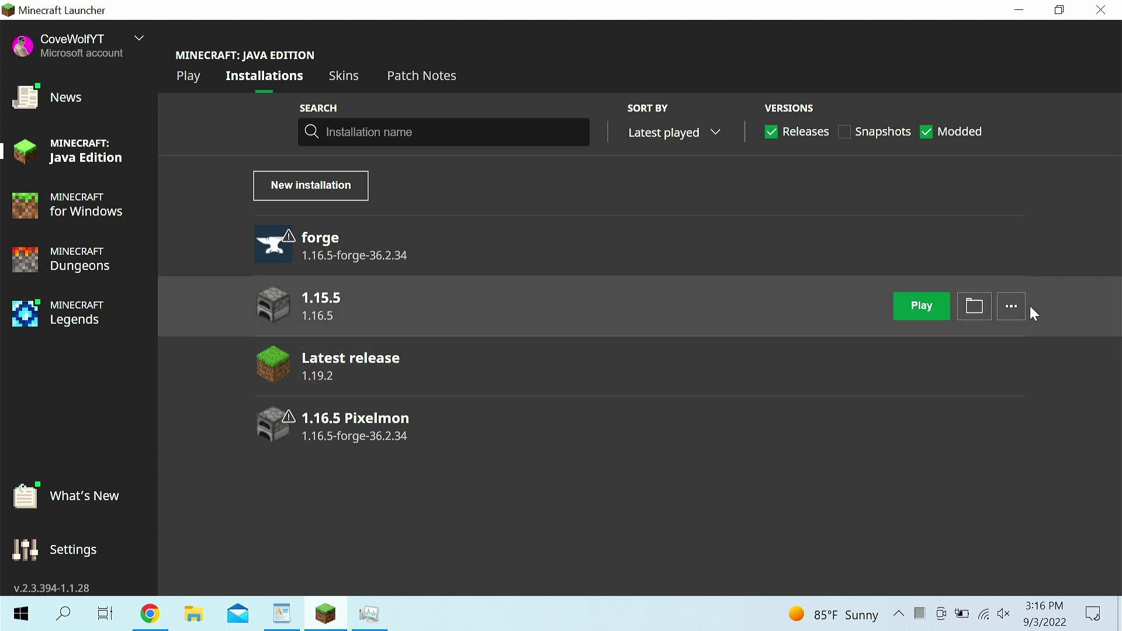
Step: Delete the 1.15.5 installation from the Java Edition installations list and confirm the deletion
{"action": "left_click", "coordinate": [1011, 306]}
{"action": "left_click", "coordinate": [983, 399]}
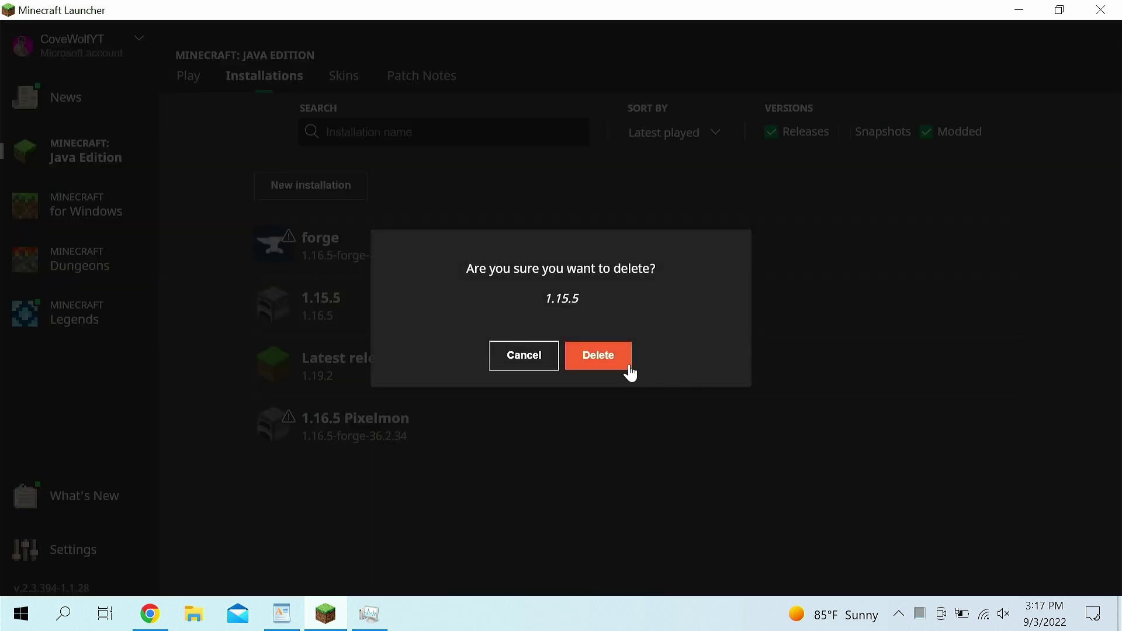
{"action": "left_click", "coordinate": [624, 369]}
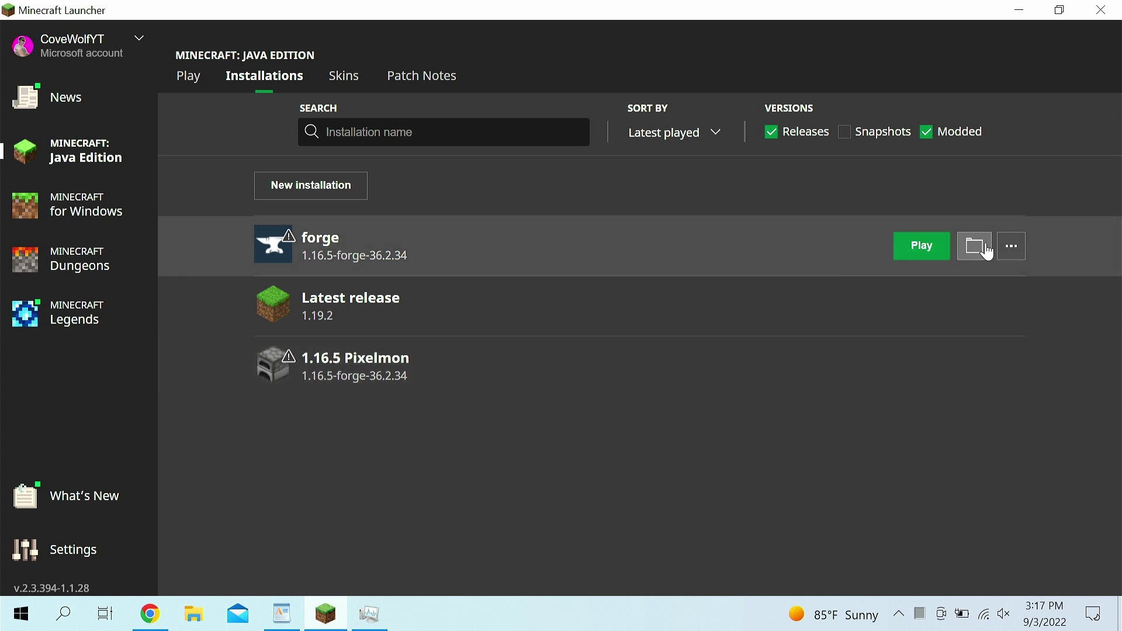
Step: Edit the forge installation, set its JVM memory argument to -Xmx4G under the additional options, and save it
{"action": "left_click", "coordinate": [1011, 250]}
{"action": "left_click", "coordinate": [998, 289]}
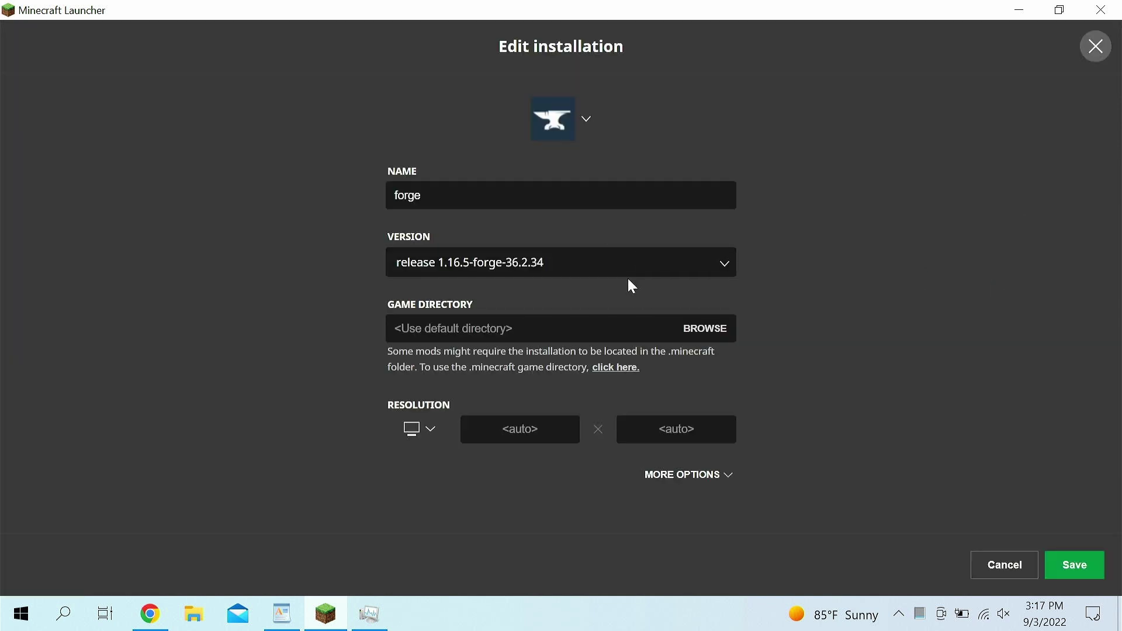
{"action": "left_click", "coordinate": [712, 476]}
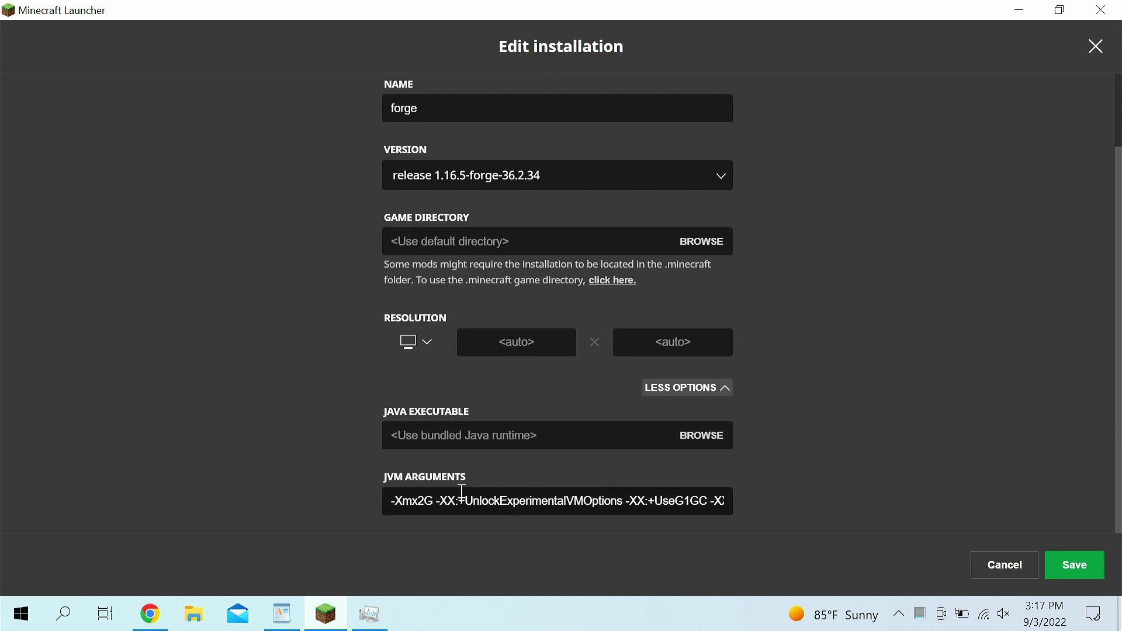
{"action": "left_click", "coordinate": [425, 503]}
{"action": "key", "text": "BackSpace"}
{"action": "type", "text": "4"}
{"action": "left_click", "coordinate": [1074, 564]}
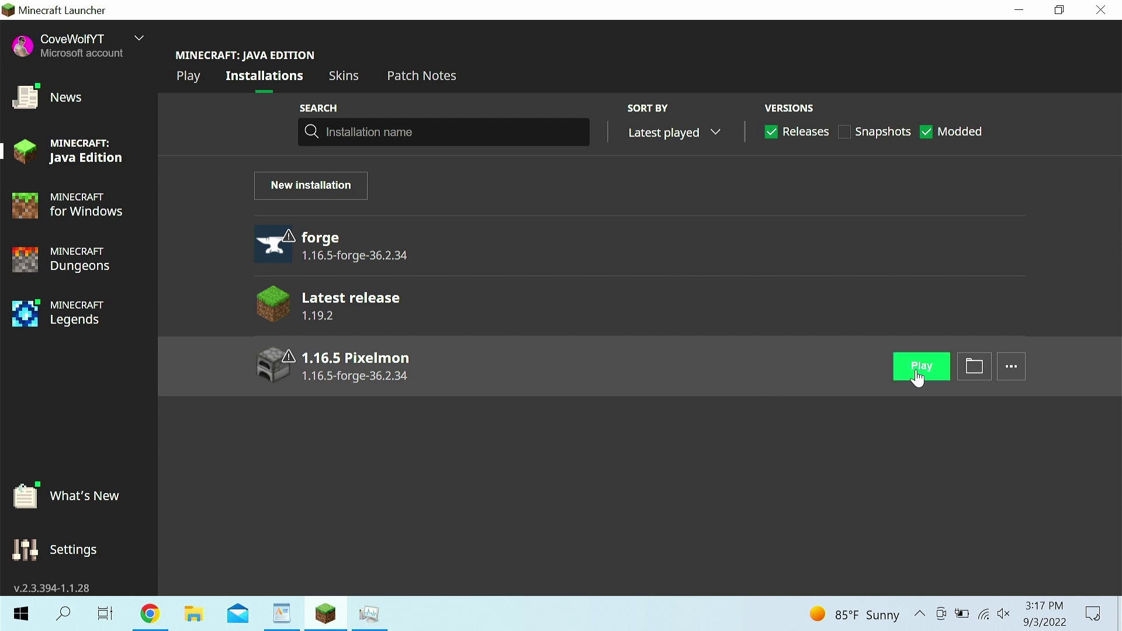
Step: Launch the 1.16.5 Pixelmon installation, accepting the modified-game risks with no further warnings, and close Task Manager while the game loads
{"action": "left_click", "coordinate": [918, 365]}
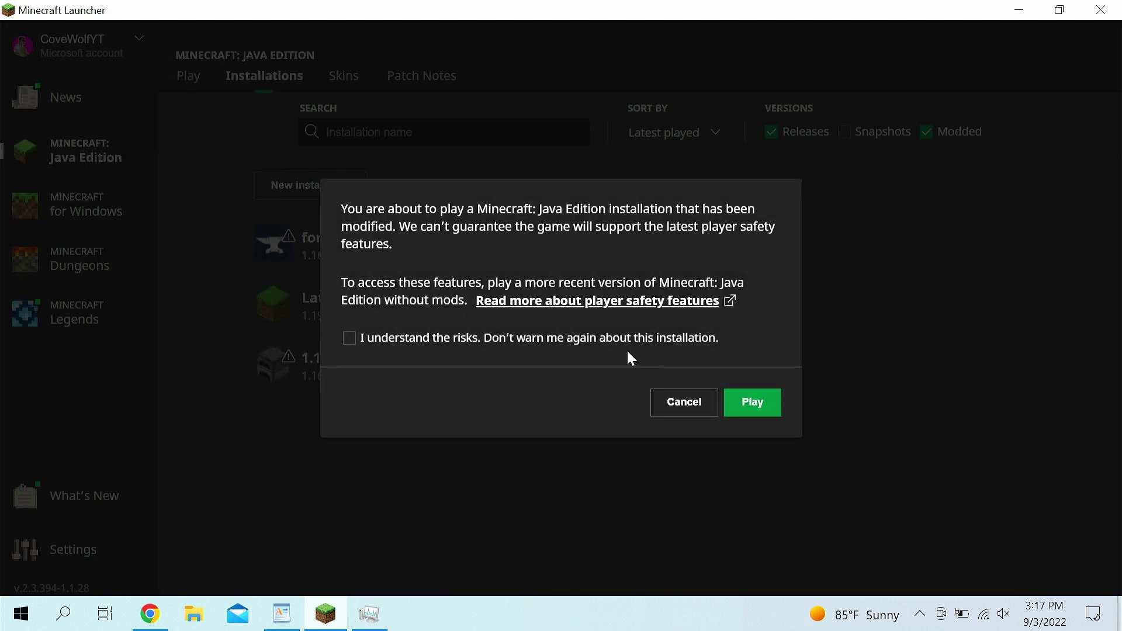
{"action": "left_click", "coordinate": [359, 336]}
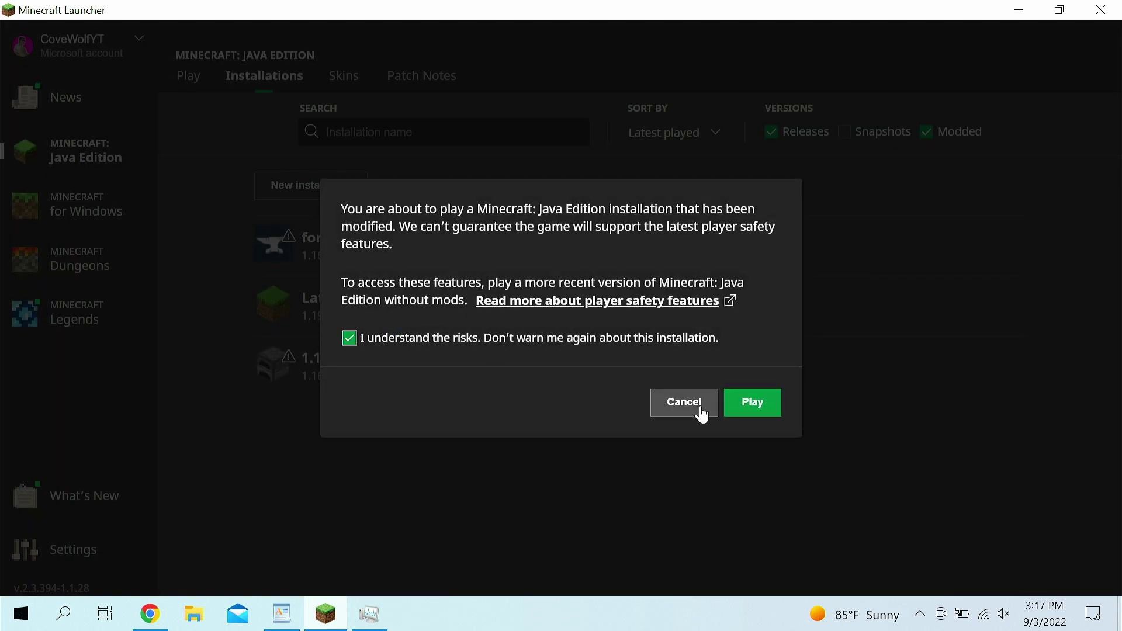
{"action": "left_click", "coordinate": [753, 409]}
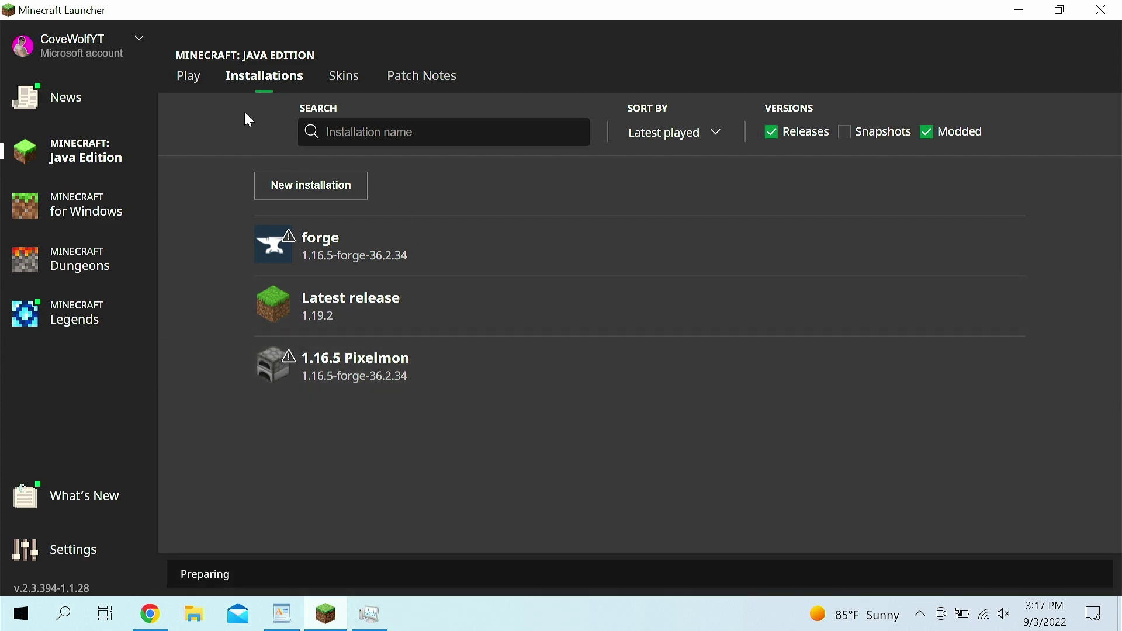
{"action": "left_click", "coordinate": [201, 76]}
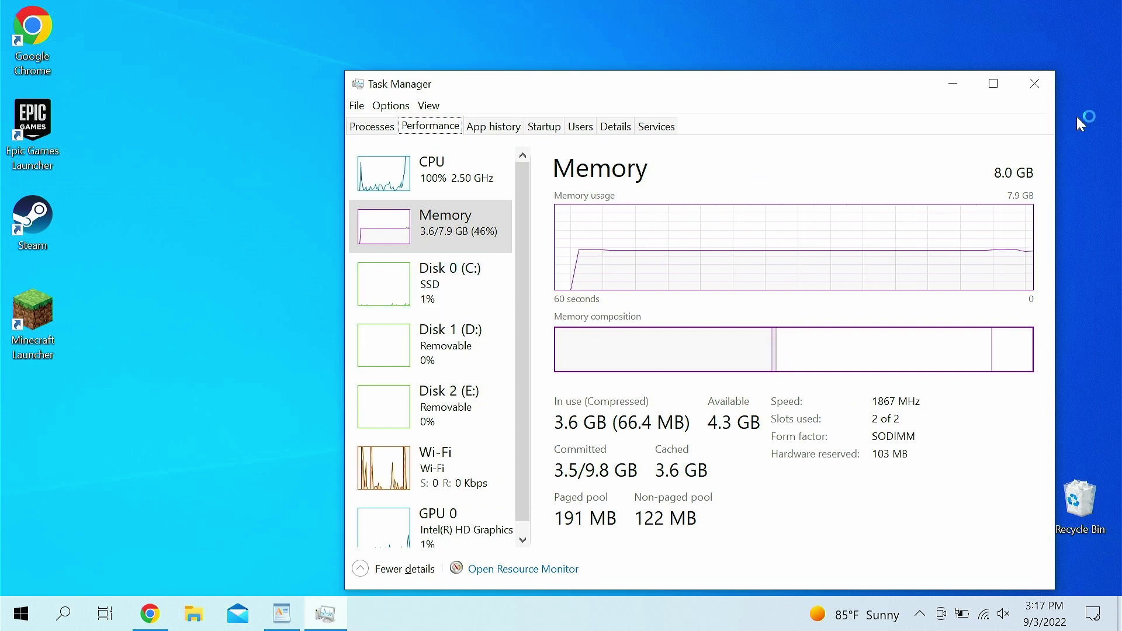
{"action": "left_click", "coordinate": [1028, 85]}
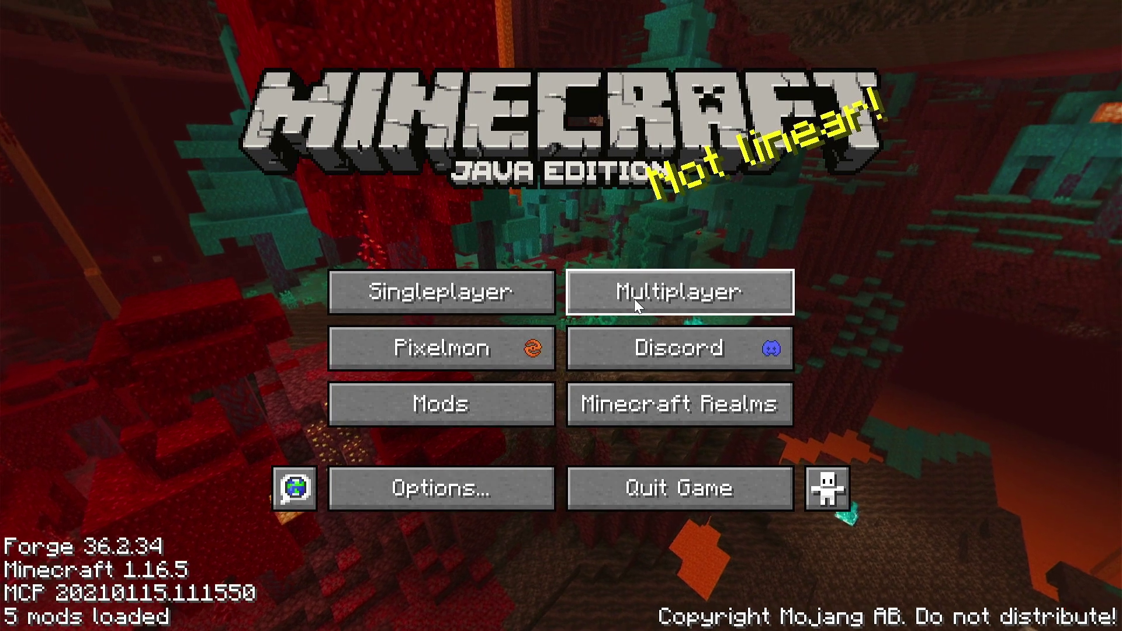
Step: Show the multiplayer server list and join the Complex (US) server
{"action": "left_click", "coordinate": [710, 308]}
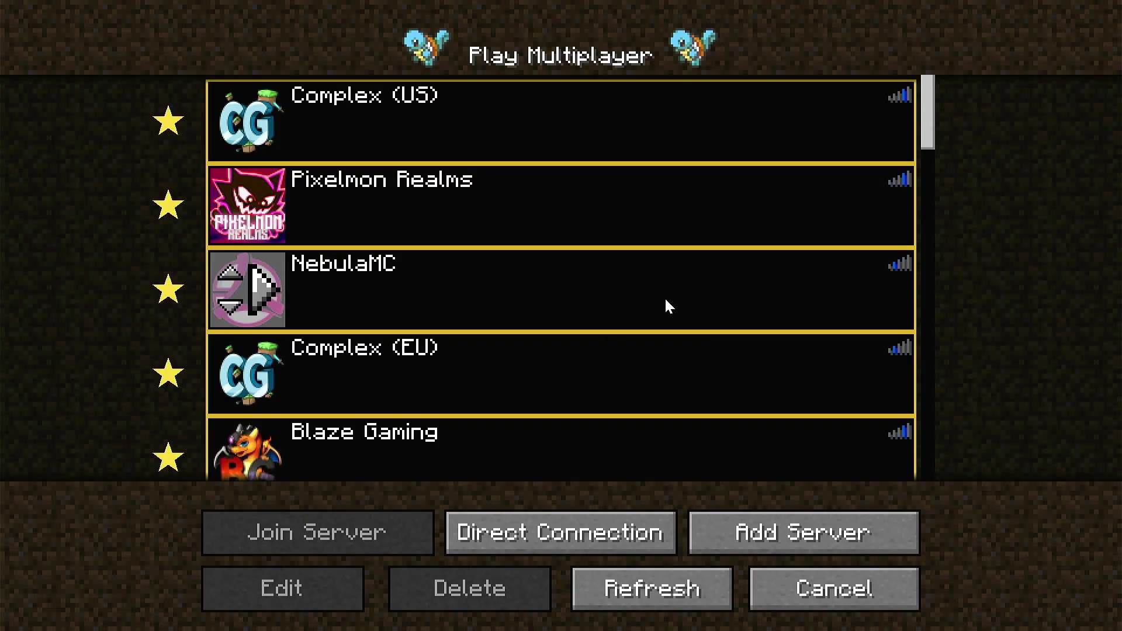
{"action": "mouse_move", "coordinate": [922, 117]}
{"action": "left_mouse_down"}
{"action": "mouse_move", "coordinate": [913, 303]}
{"action": "mouse_move", "coordinate": [863, 435]}
{"action": "mouse_move", "coordinate": [913, 100]}
{"action": "left_mouse_up"}
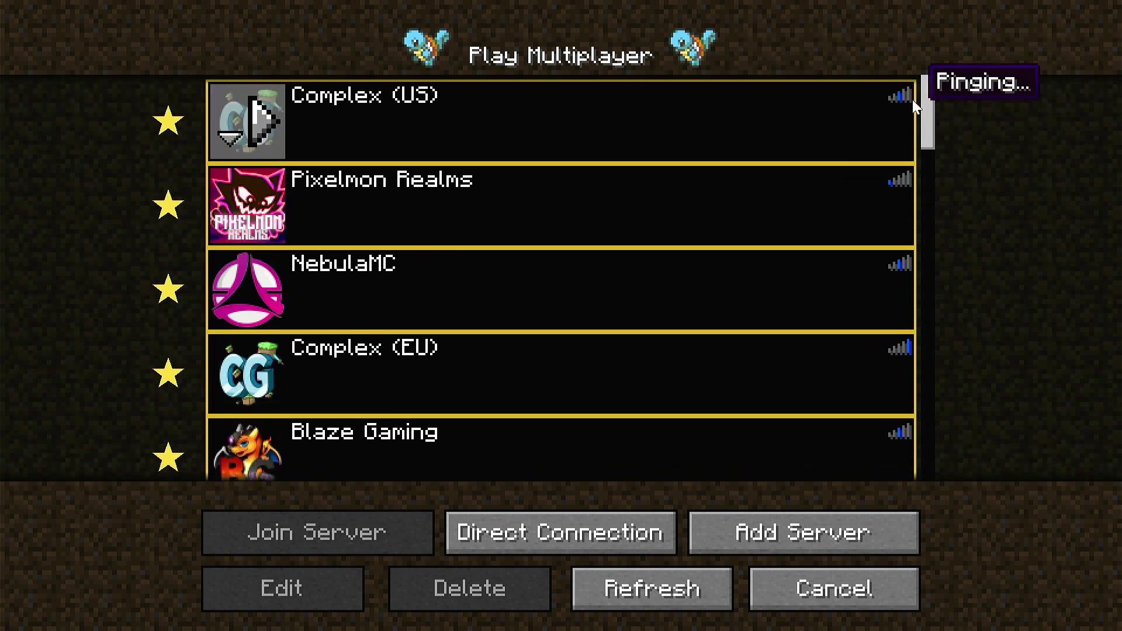
{"action": "left_click", "coordinate": [719, 131]}
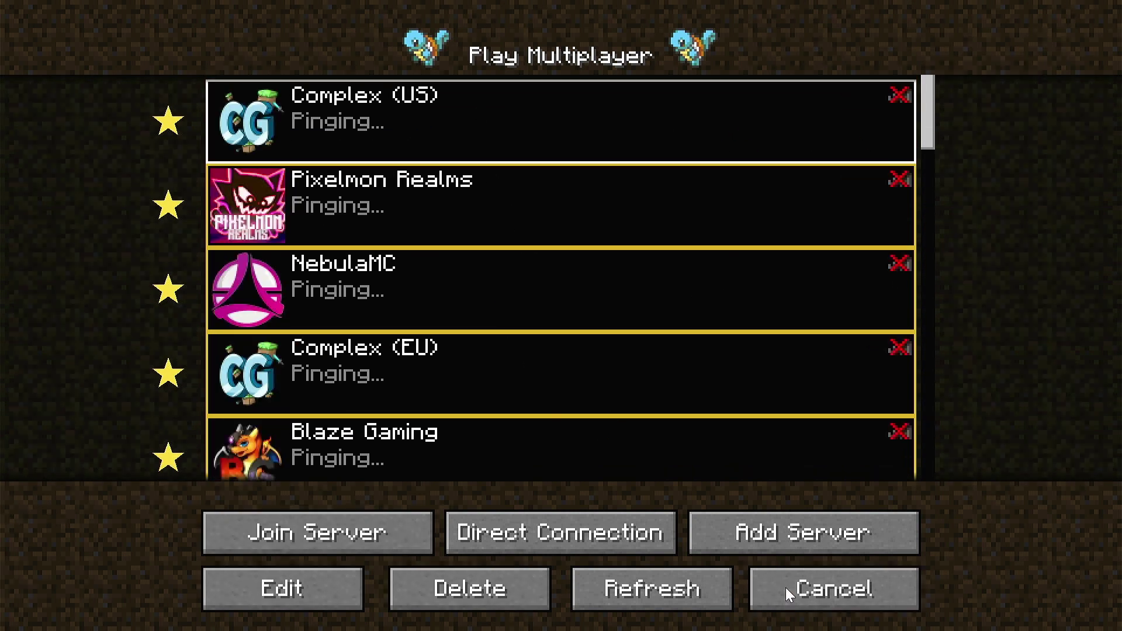
{"action": "left_click", "coordinate": [322, 523]}
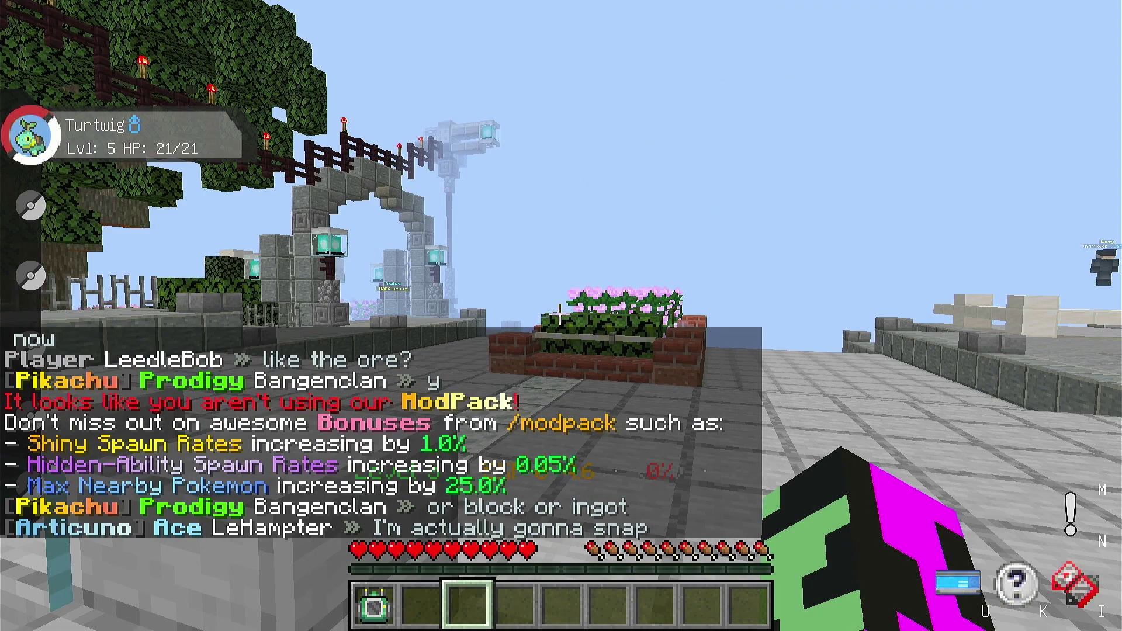
Step: Walk the character forward along the paved spawn path, past the flower beds toward the yellow pillars
{"action": "key", "text": "w"}
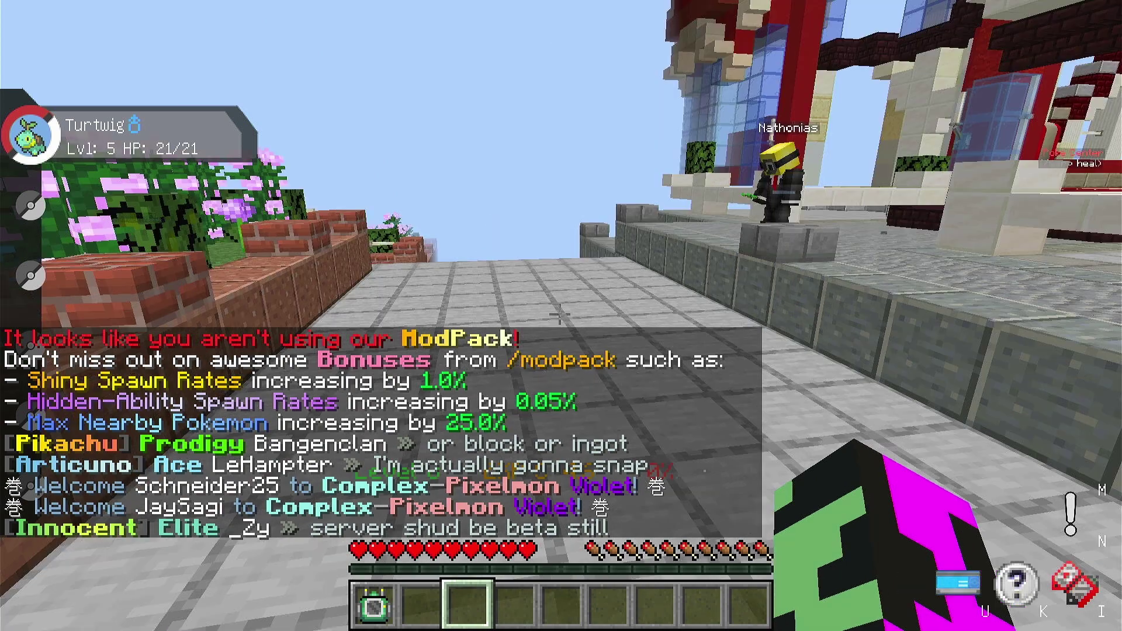
{"action": "key", "text": "w"}
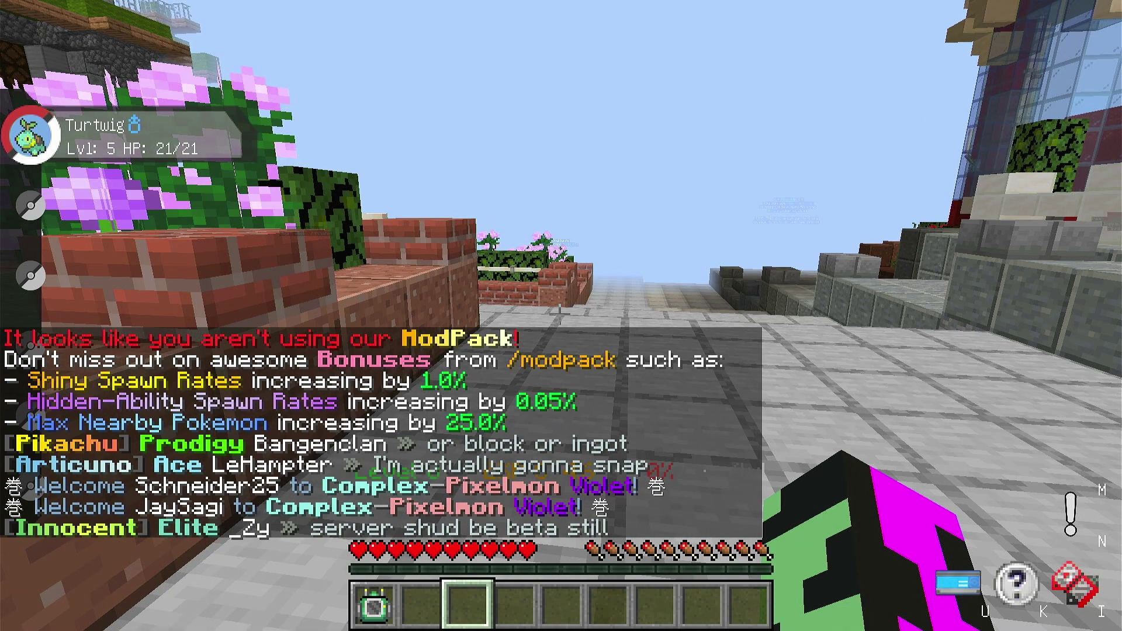
{"action": "key", "text": "w"}
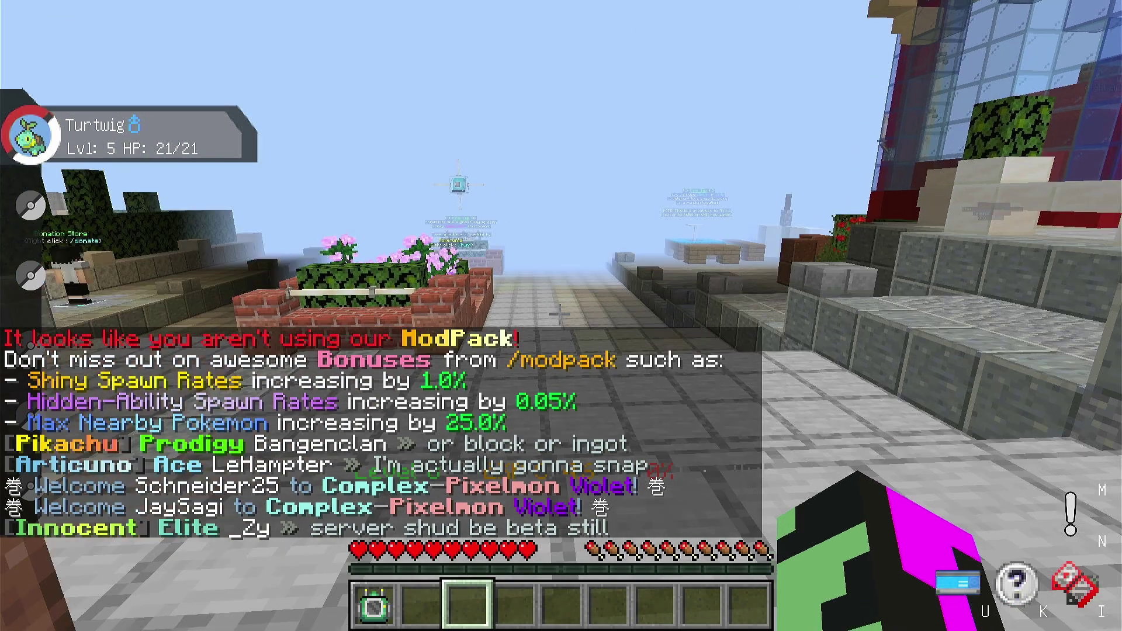
{"action": "key", "text": "w"}
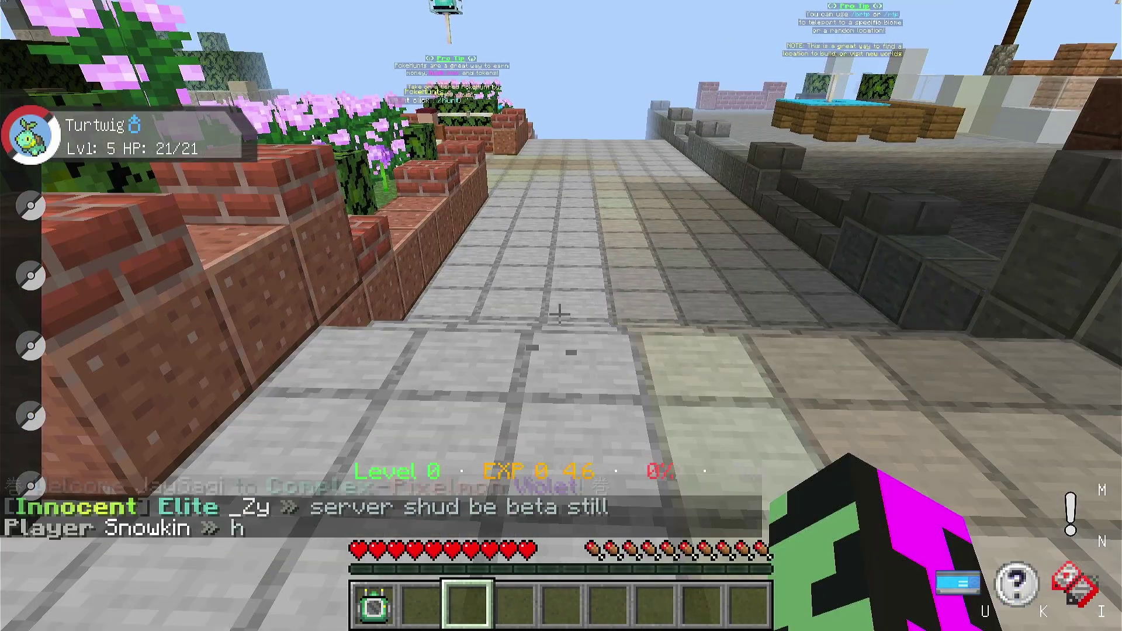
{"action": "key", "text": "w"}
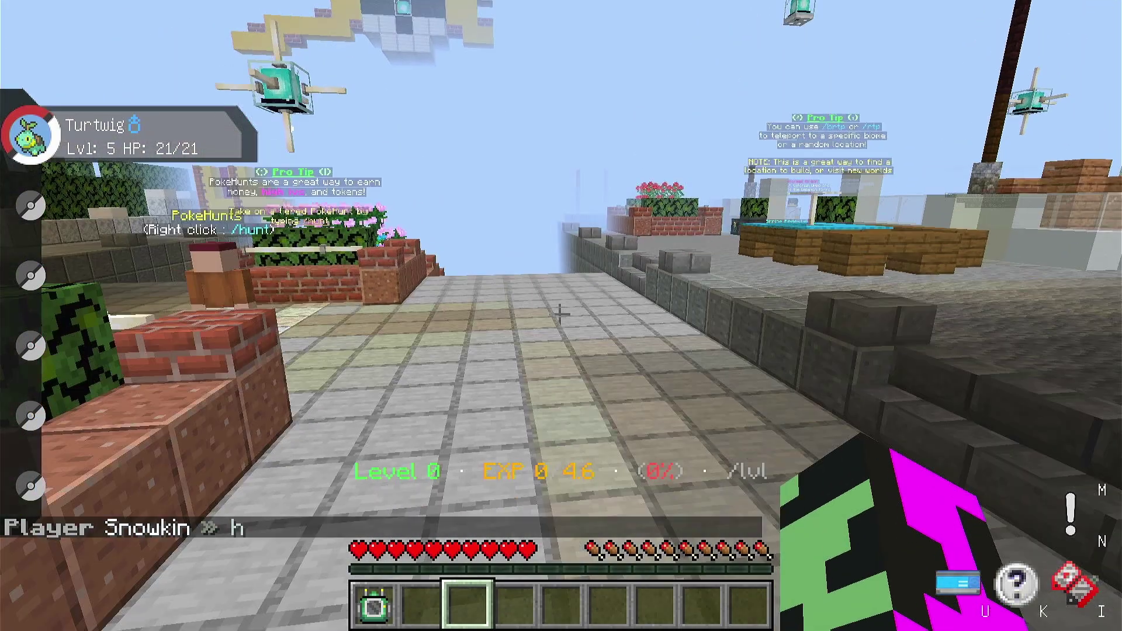
{"action": "key", "text": "w"}
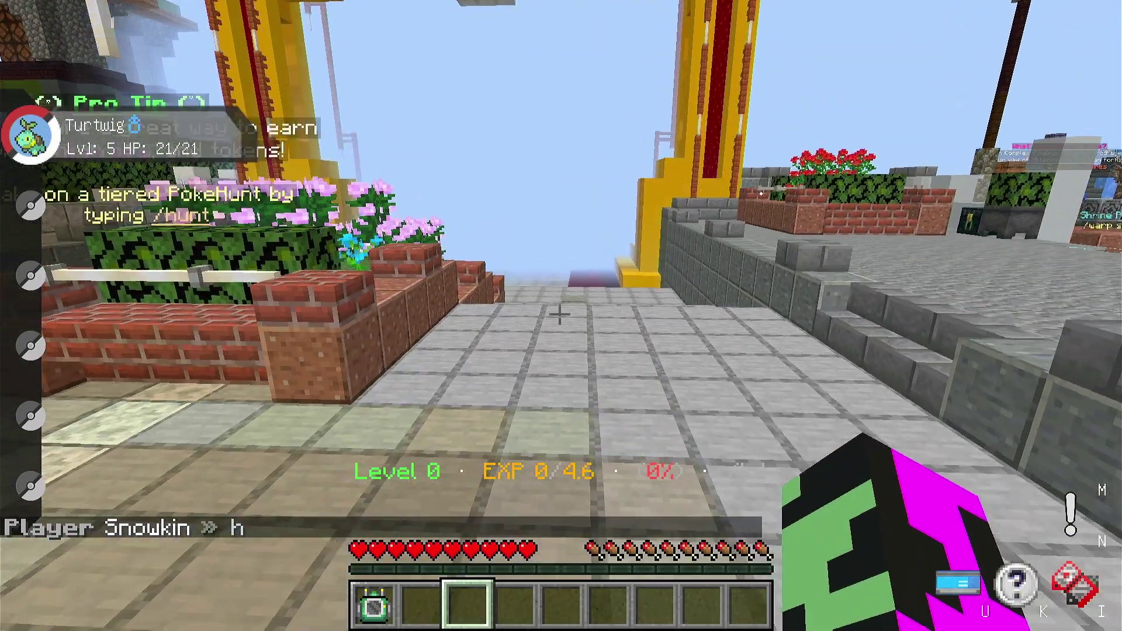
{"action": "key", "text": "w"}
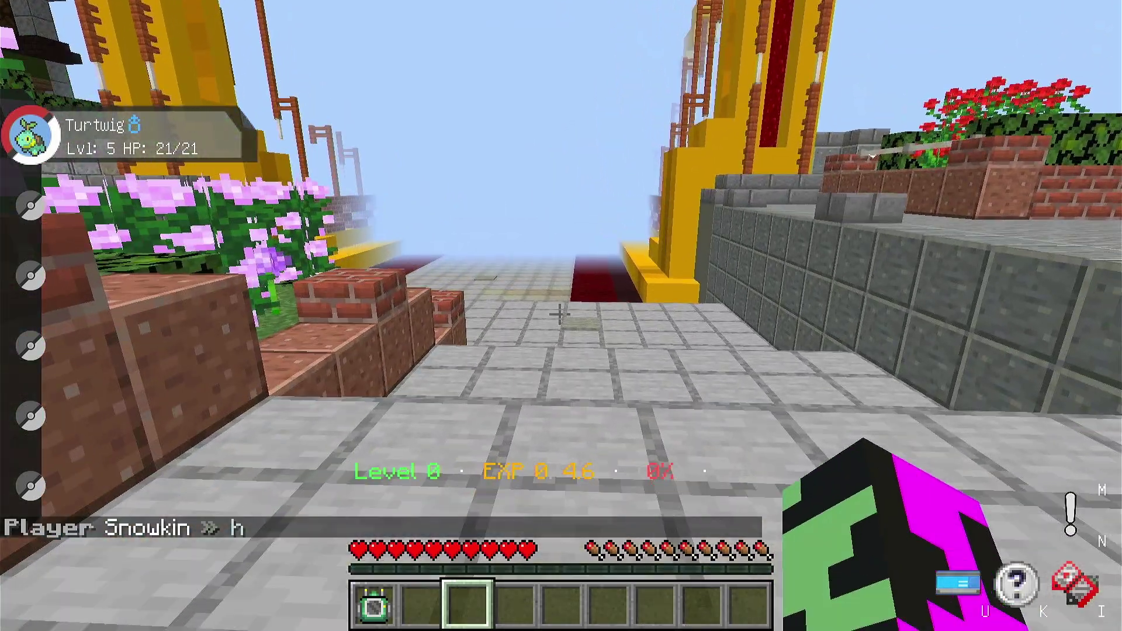
{"action": "key", "text": "w"}
Step: Switch to the front-facing third-person view and walk the character around the paved area near the PokeHunts NPC
{"action": "key", "text": "F5"}
{"action": "key", "text": "F5"}
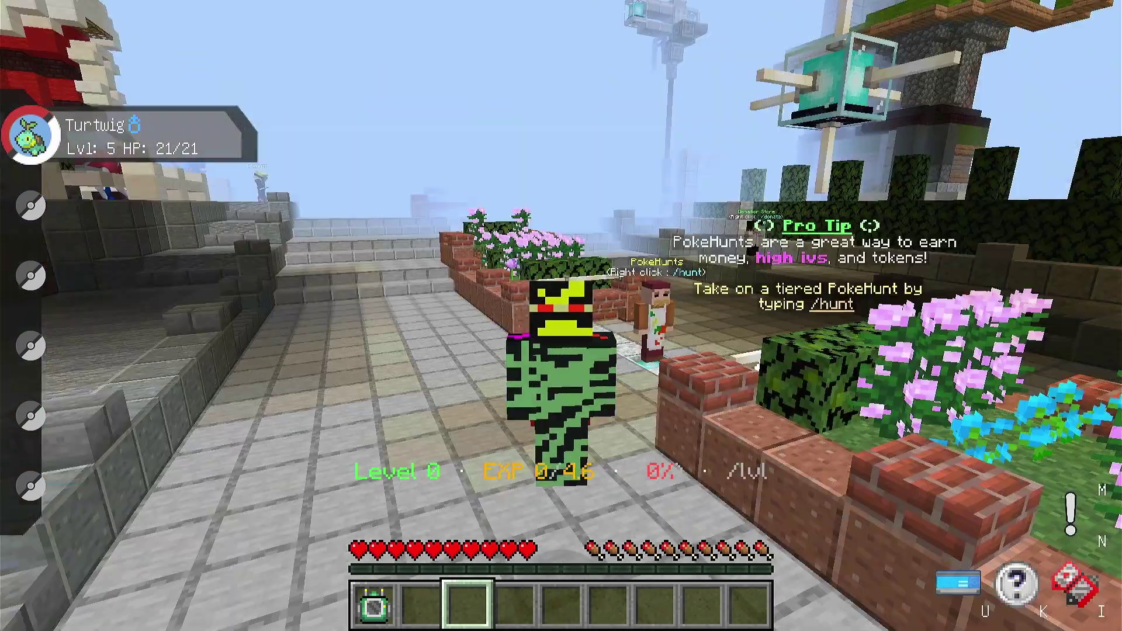
{"action": "key", "text": "w"}
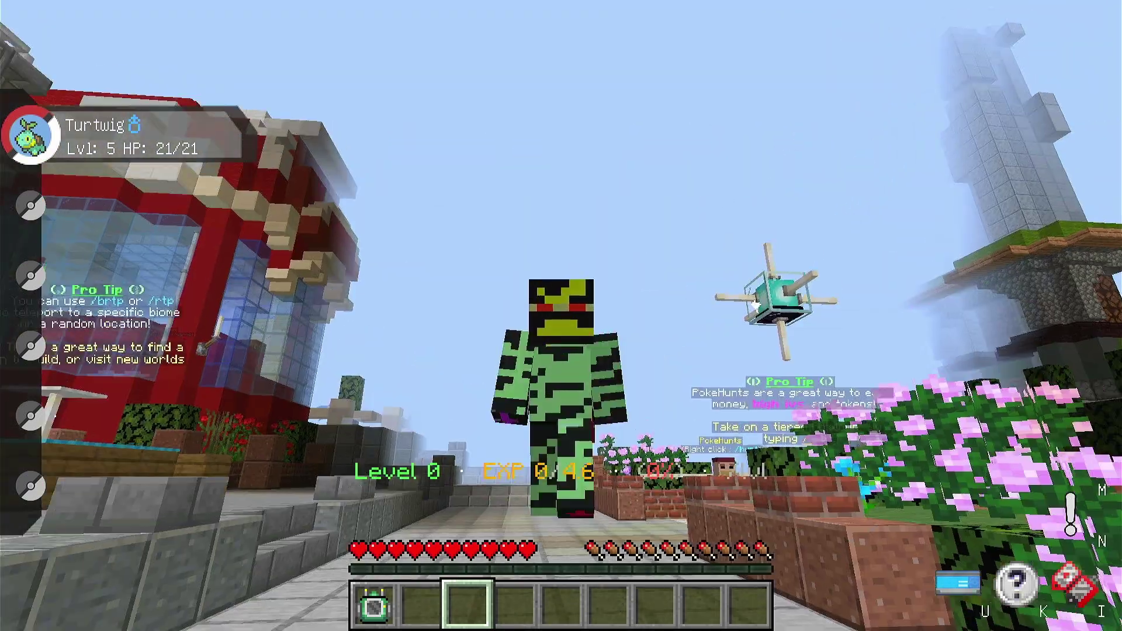
{"action": "key", "text": "w"}
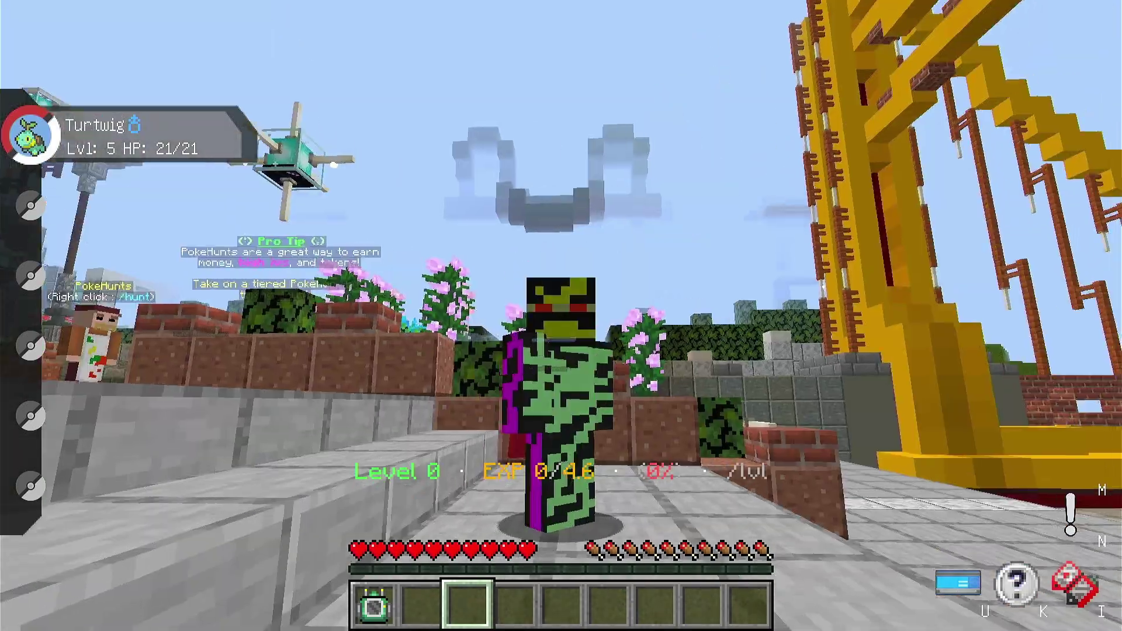
{"action": "key", "text": "w"}
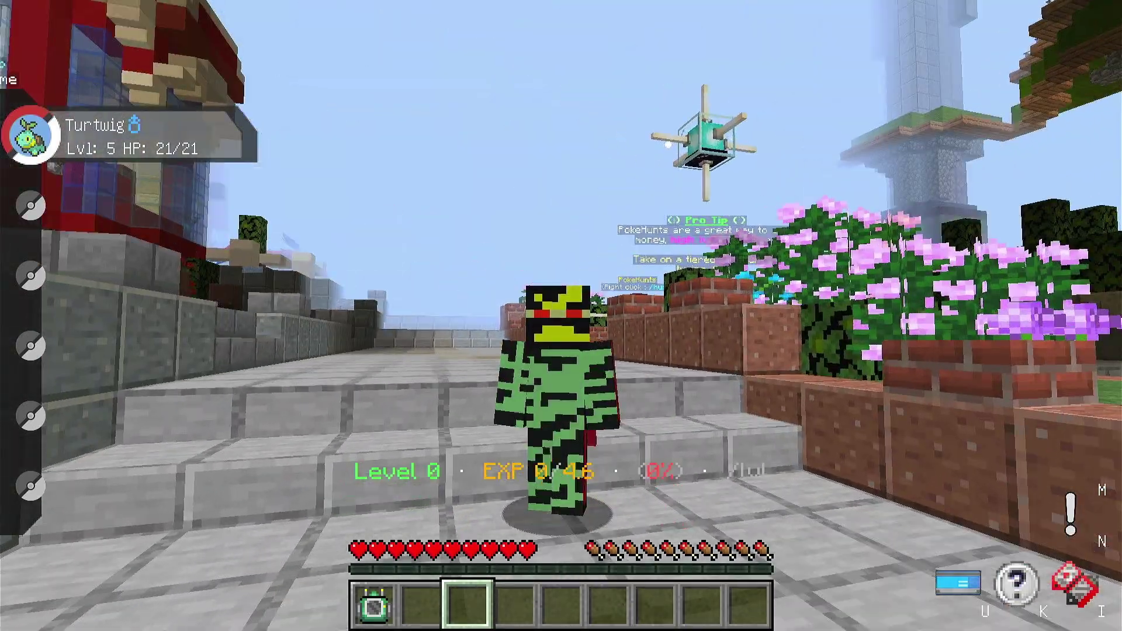
{"action": "key", "text": "w"}
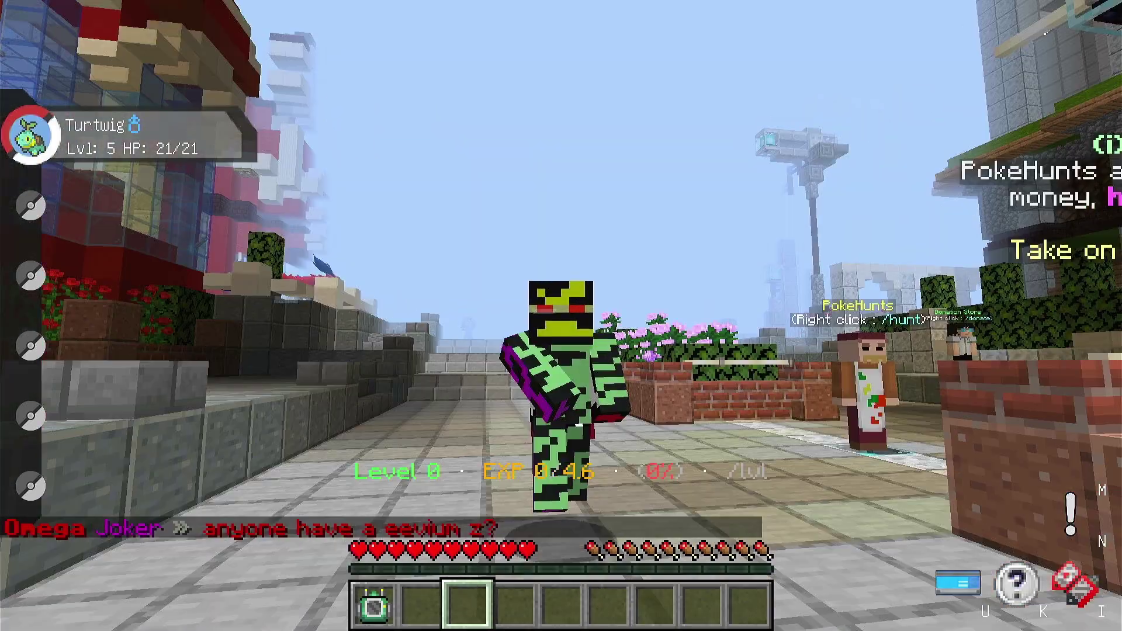
{"action": "key", "text": "w"}
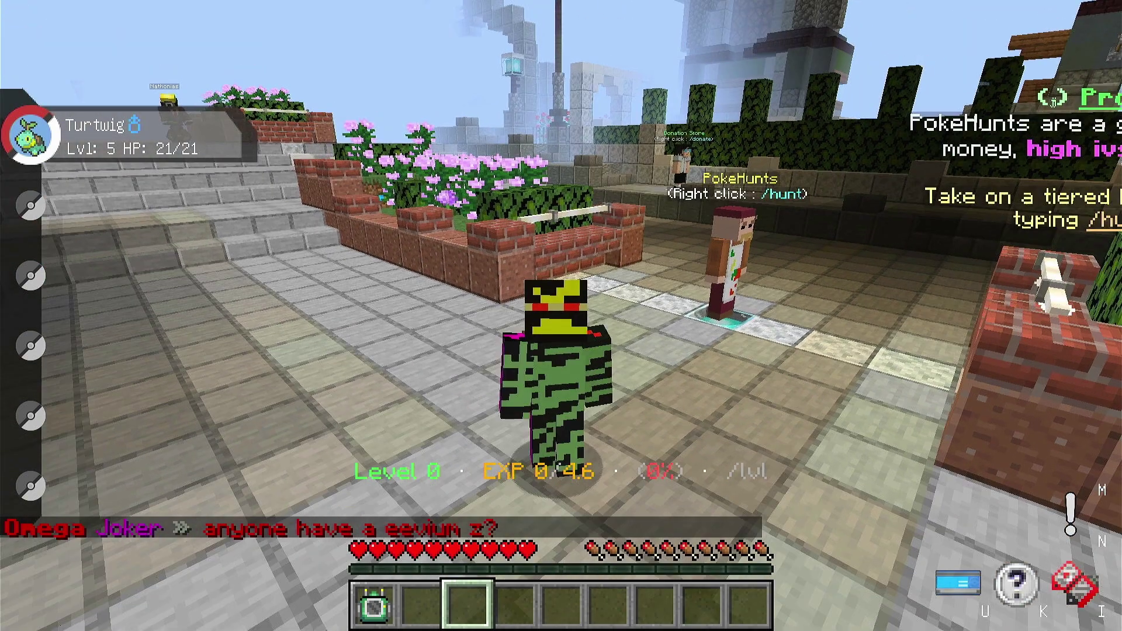